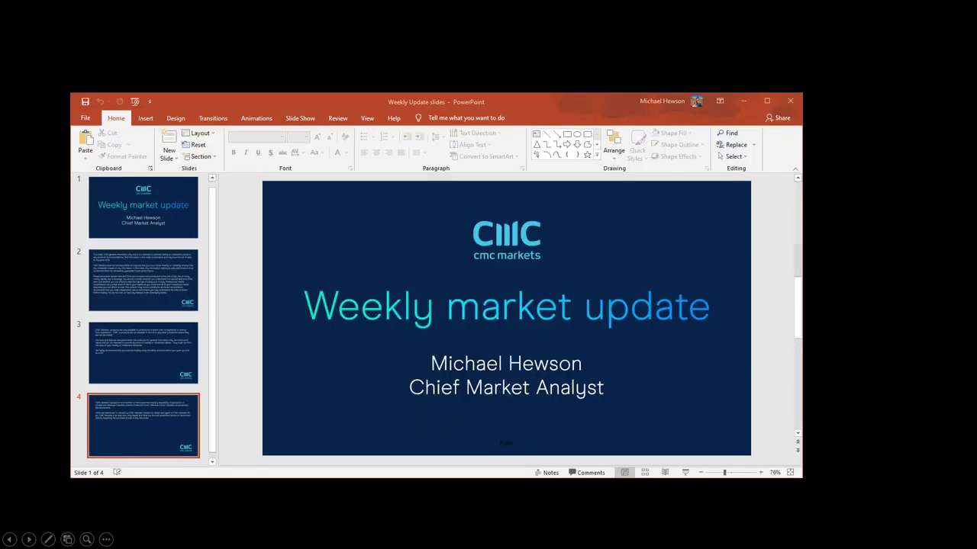
Step: Minimize the presentation and display the US SPX 500 chart from the This week watchlist at full size
{"action": "left_click", "coordinate": [745, 103]}
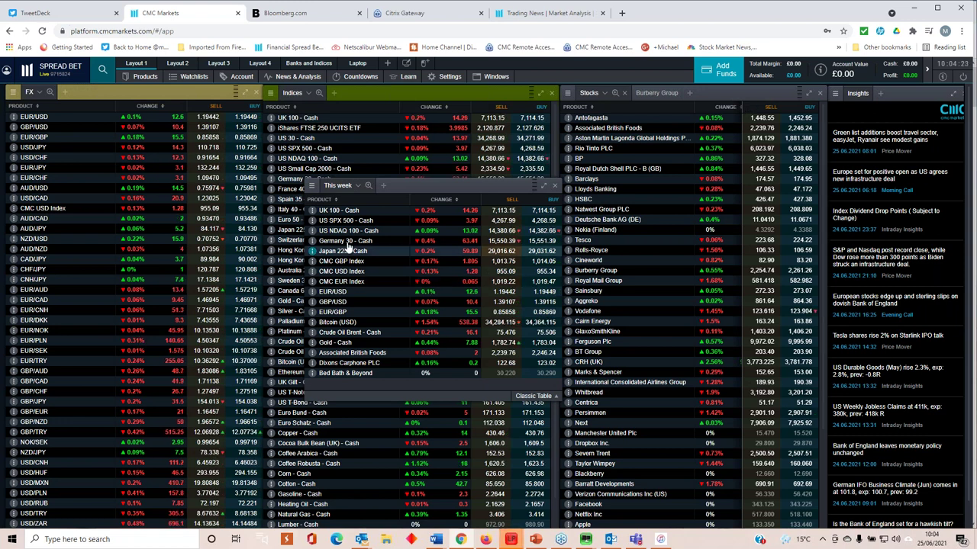
{"action": "left_click", "coordinate": [346, 222]}
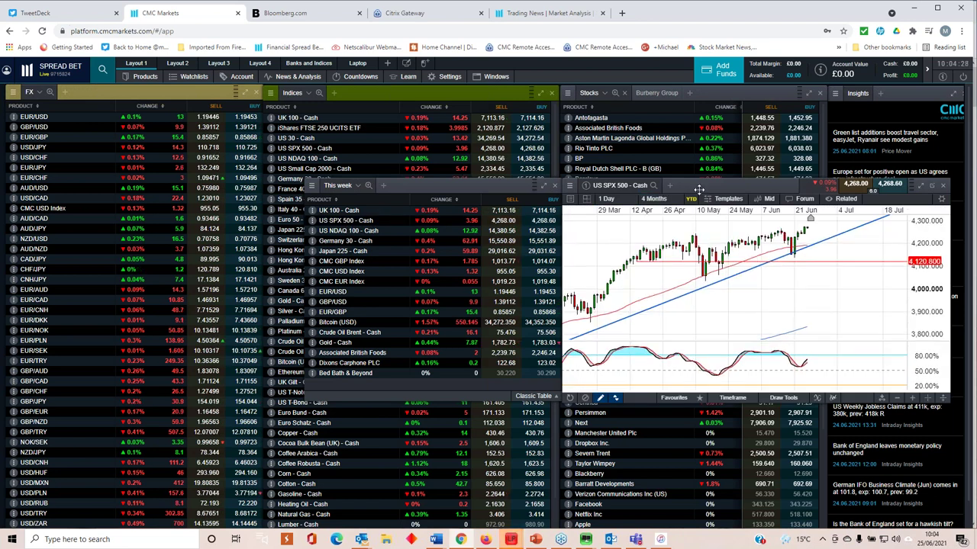
{"action": "left_click_drag", "start_coordinate": [870, 204], "coordinate": [497, 273]}
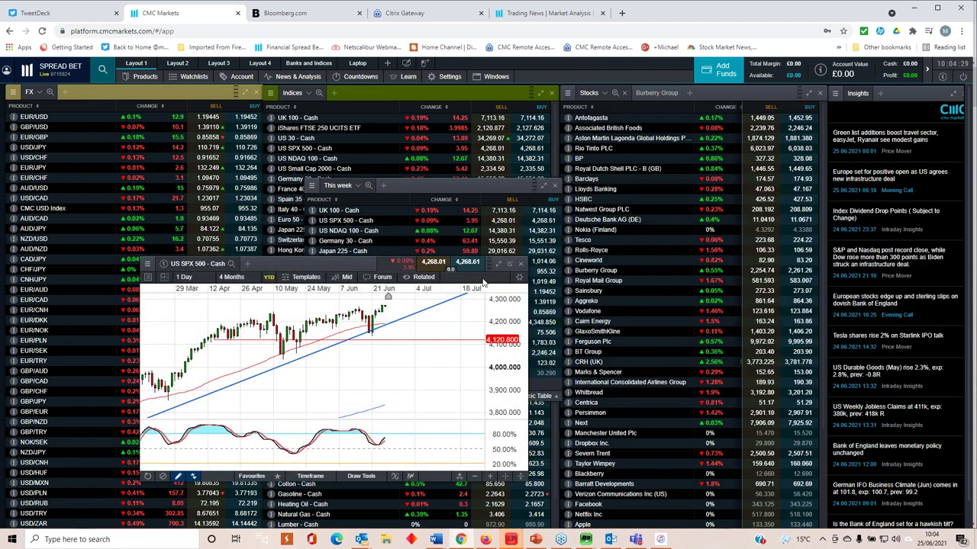
{"action": "left_click", "coordinate": [497, 264]}
Step: Examine the US SPX 500 daily chart over five to eight months against its trendline and moving averages, and close it
{"action": "scroll", "coordinate": [558, 261], "scroll_direction": "down", "scroll_amount": 5}
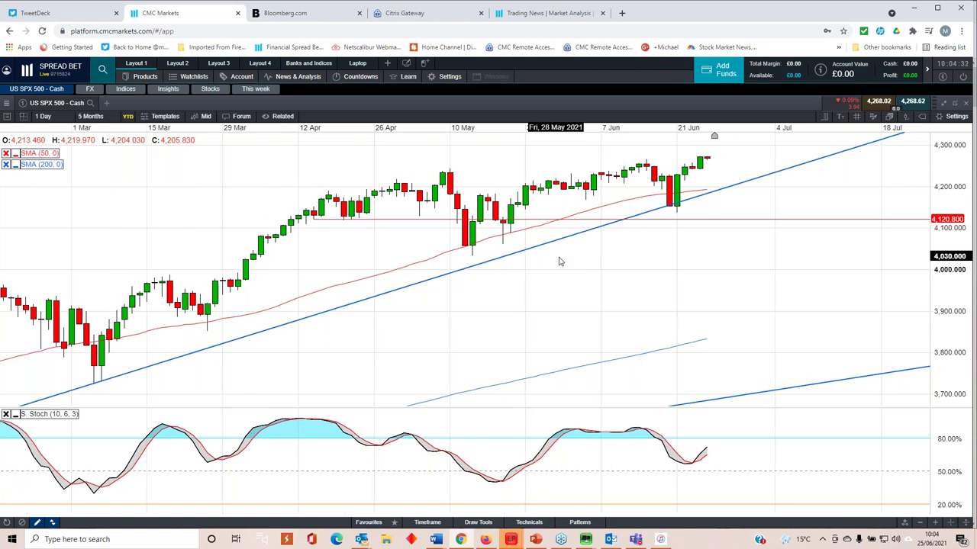
{"action": "scroll", "coordinate": [558, 262], "scroll_direction": "down", "scroll_amount": 2}
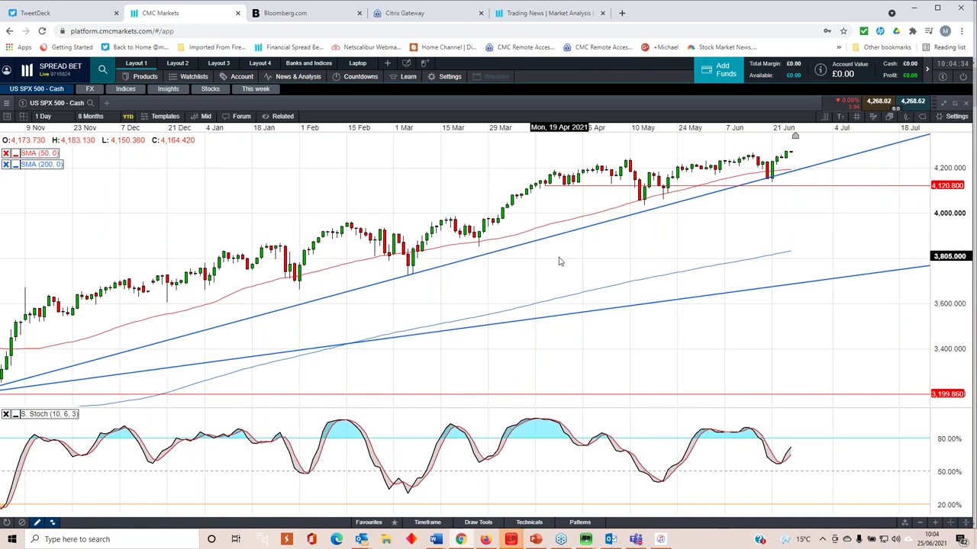
{"action": "scroll", "coordinate": [559, 262], "scroll_direction": "up", "scroll_amount": 4}
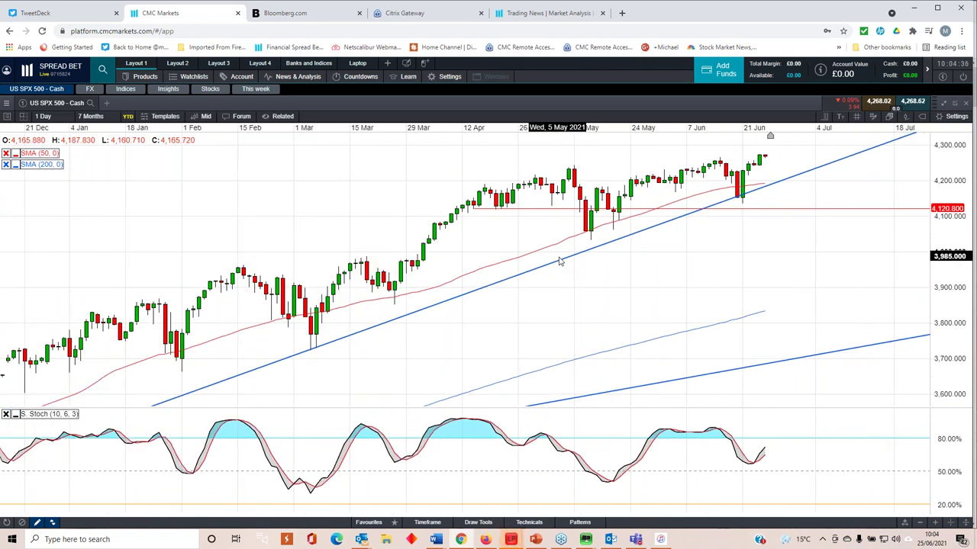
{"action": "scroll", "coordinate": [558, 261], "scroll_direction": "up", "scroll_amount": 2}
{"action": "scroll", "coordinate": [558, 261], "scroll_direction": "down", "scroll_amount": 4}
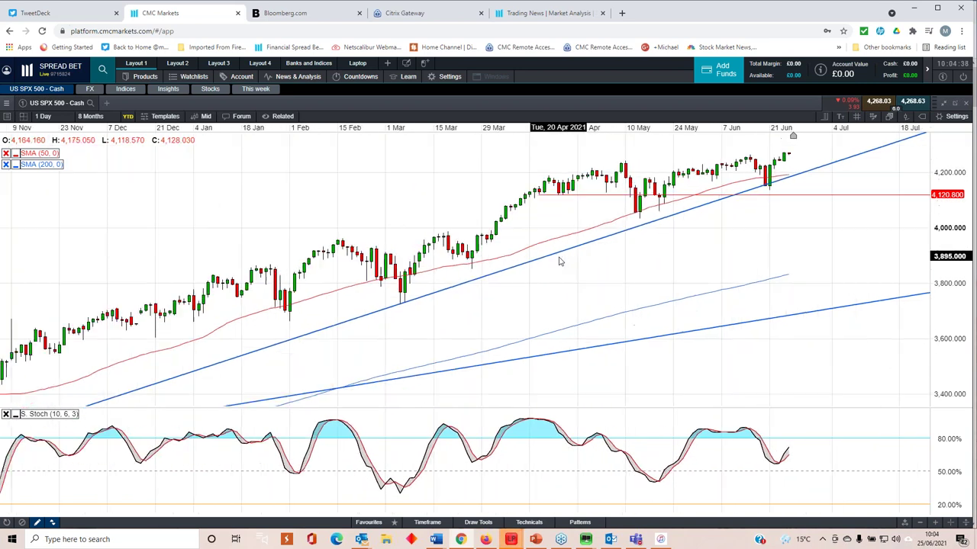
{"action": "scroll", "coordinate": [559, 262], "scroll_direction": "up", "scroll_amount": 2}
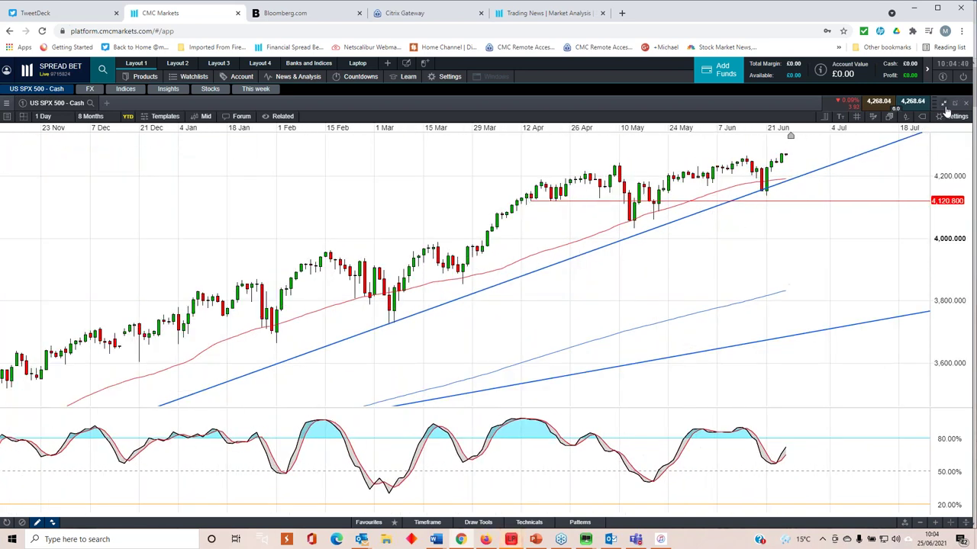
{"action": "left_click", "coordinate": [943, 105]}
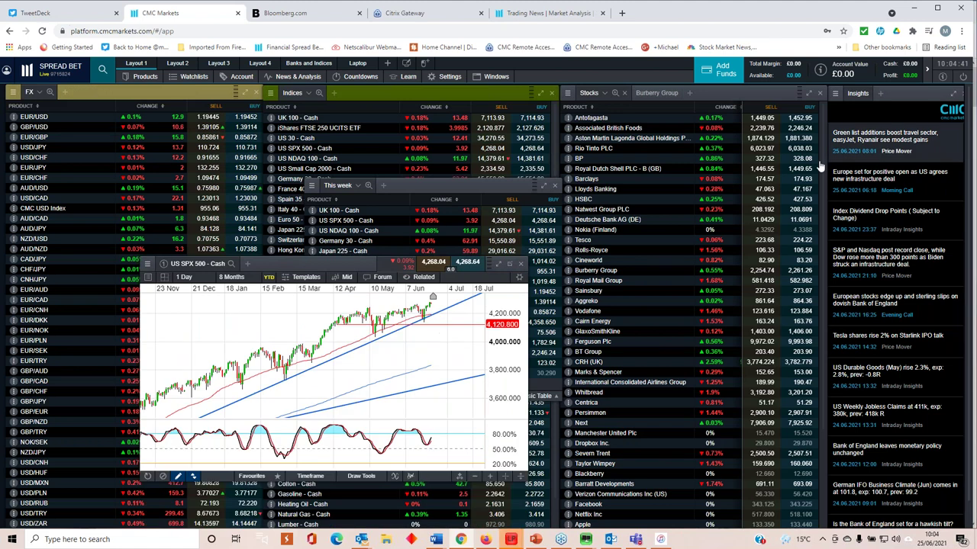
{"action": "left_click", "coordinate": [521, 264]}
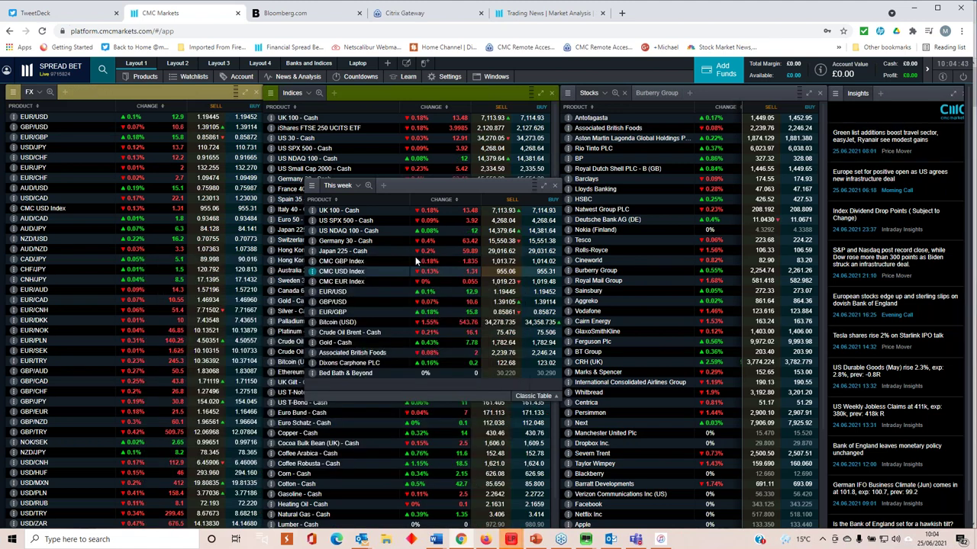
Step: View the US NDAQ 100 daily chart at full size over a 10-month range, and close it
{"action": "left_click", "coordinate": [365, 232]}
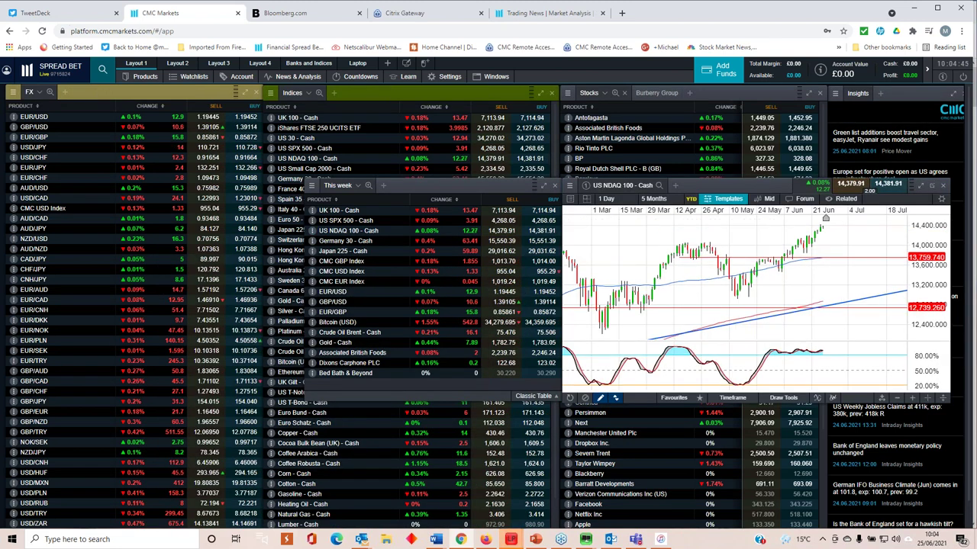
{"action": "left_click_drag", "start_coordinate": [932, 187], "coordinate": [739, 260]}
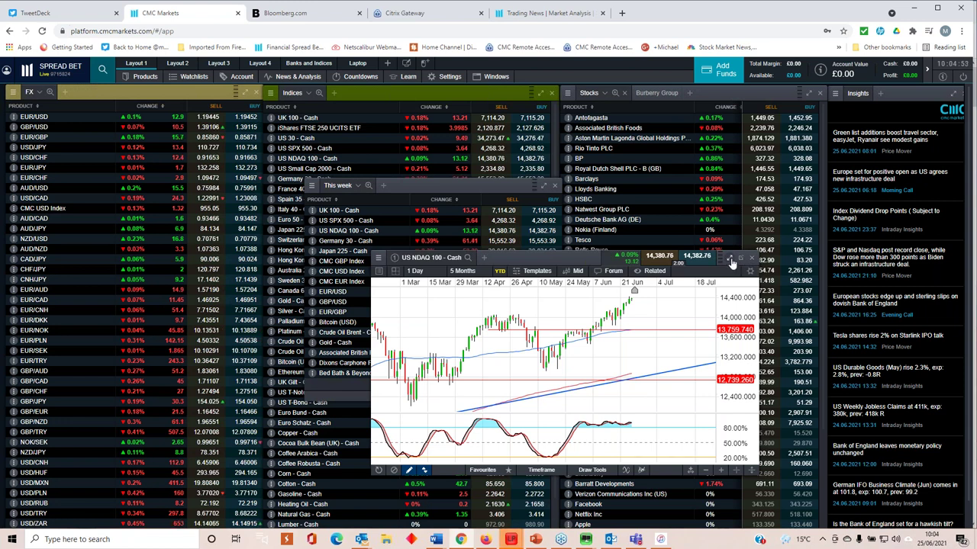
{"action": "left_click", "coordinate": [729, 260]}
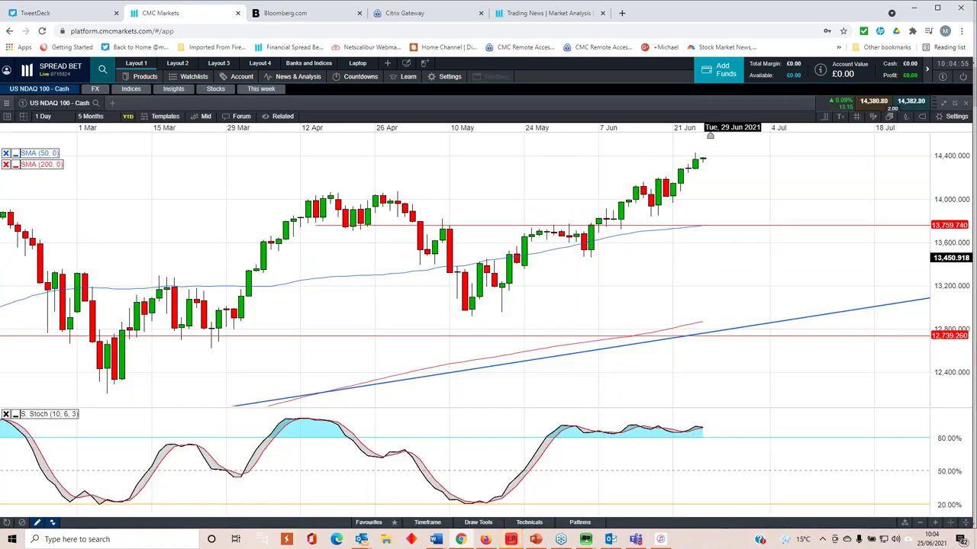
{"action": "scroll", "coordinate": [710, 135], "scroll_direction": "down", "scroll_amount": 5}
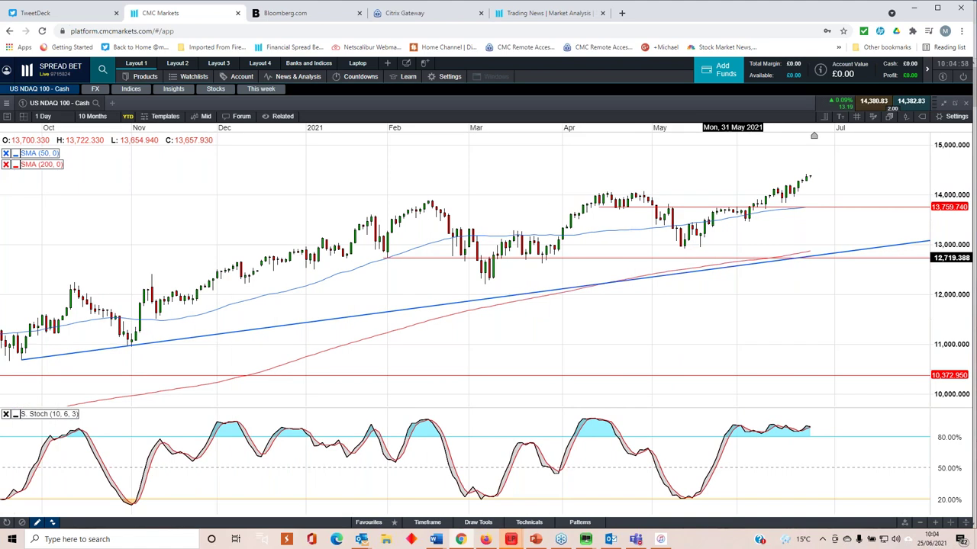
{"action": "left_click", "coordinate": [943, 102]}
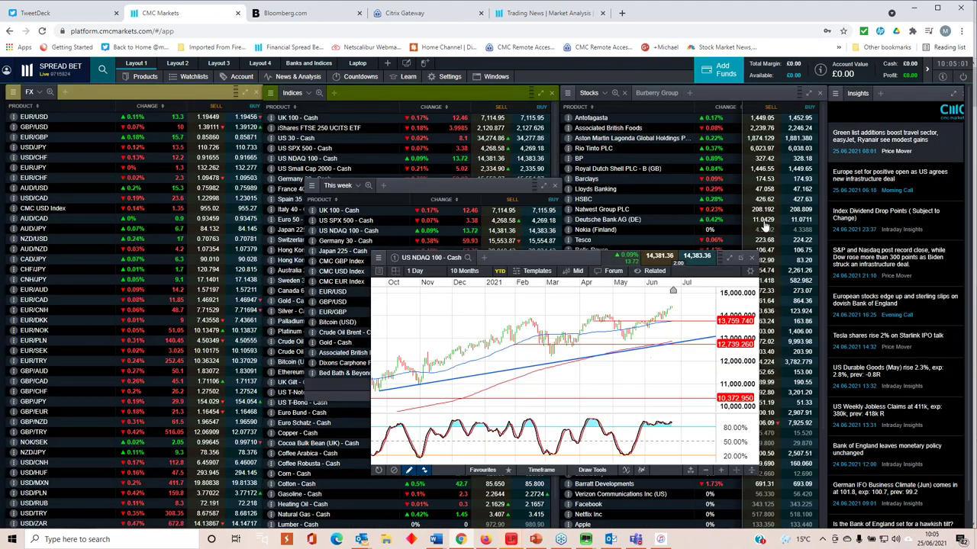
{"action": "left_click", "coordinate": [752, 259]}
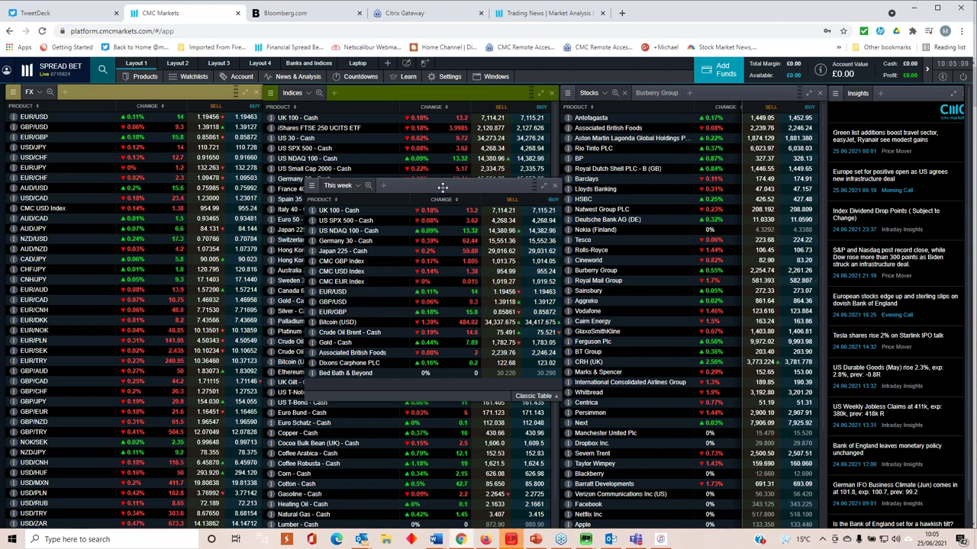
Step: Display the Germany 30 chart from the This week watchlist at full size and delete its purple trendline
{"action": "left_click_drag", "start_coordinate": [442, 187], "coordinate": [473, 190]}
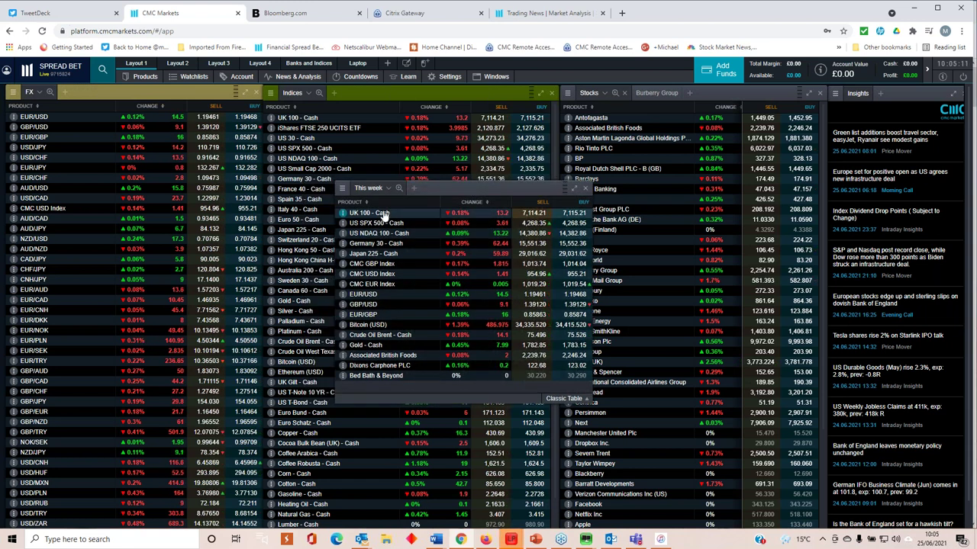
{"action": "double_click", "coordinate": [384, 244]}
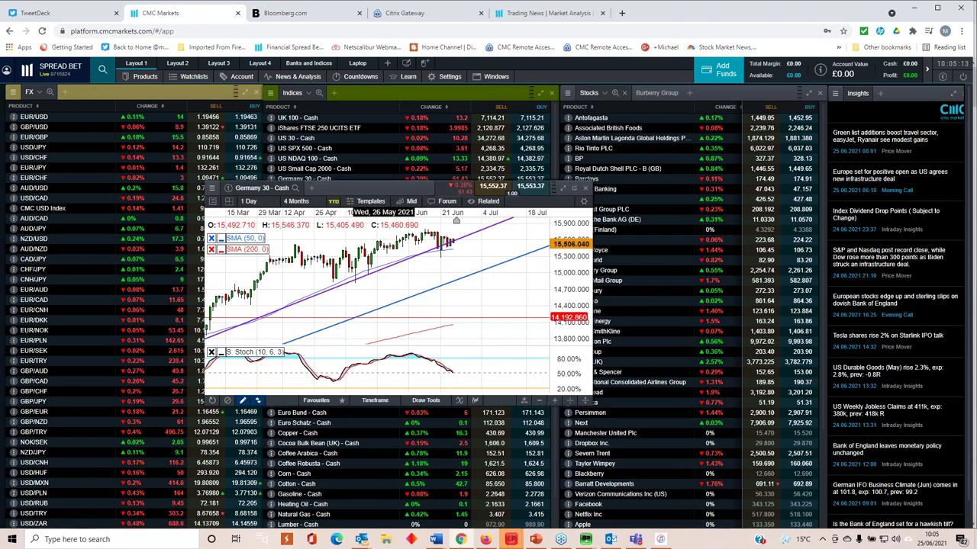
{"action": "left_click", "coordinate": [562, 187]}
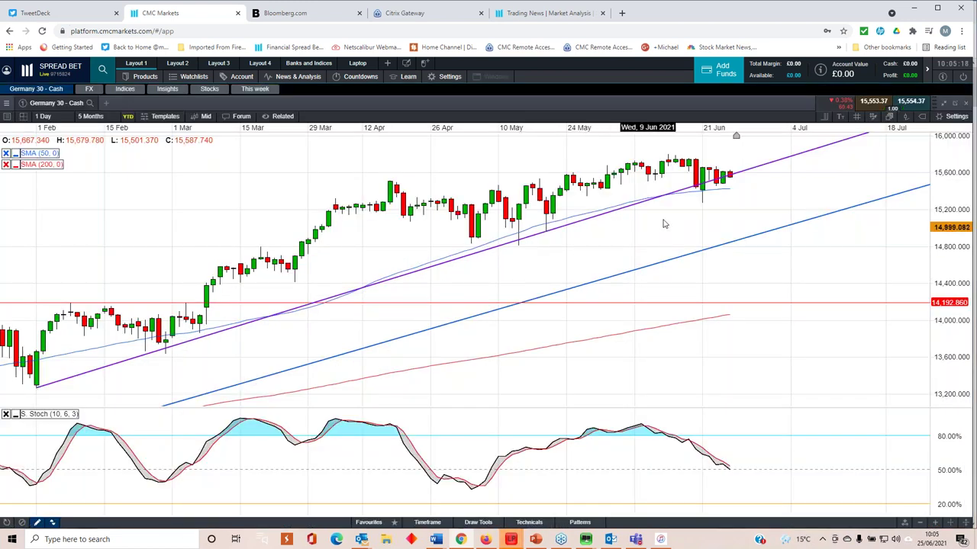
{"action": "left_click", "coordinate": [728, 177]}
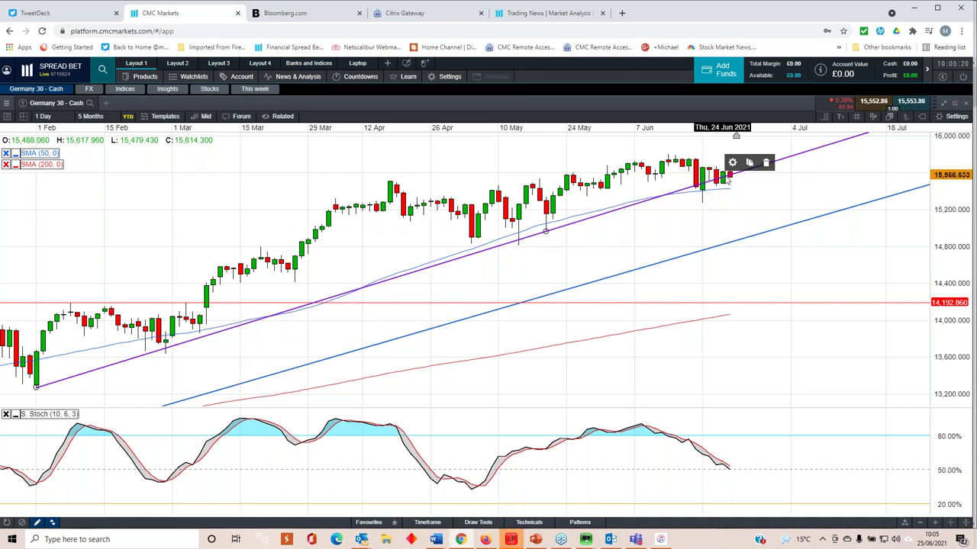
{"action": "left_click", "coordinate": [766, 168]}
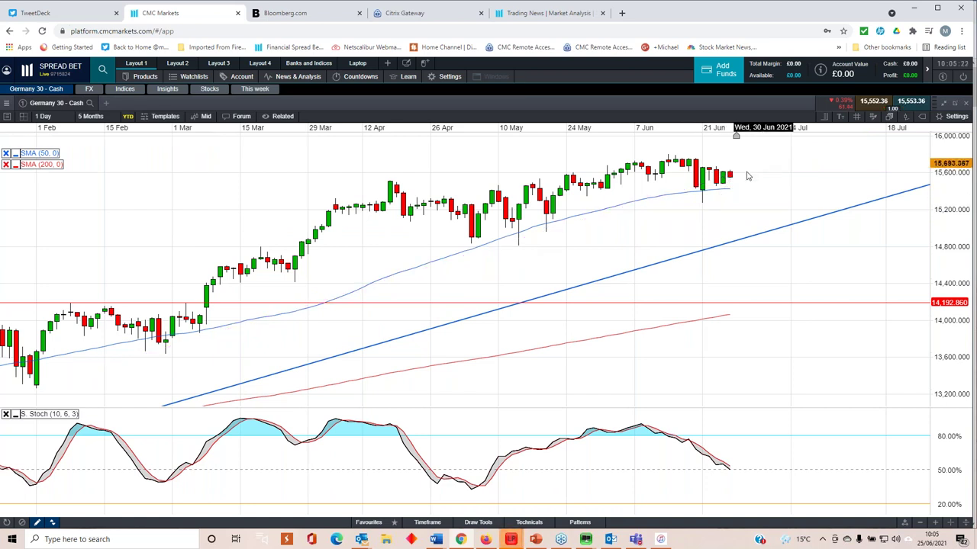
Step: Draw a trendline on the Germany 30 chart from the low at about 1 February to the 21 June 2021 low
{"action": "left_click", "coordinate": [366, 523]}
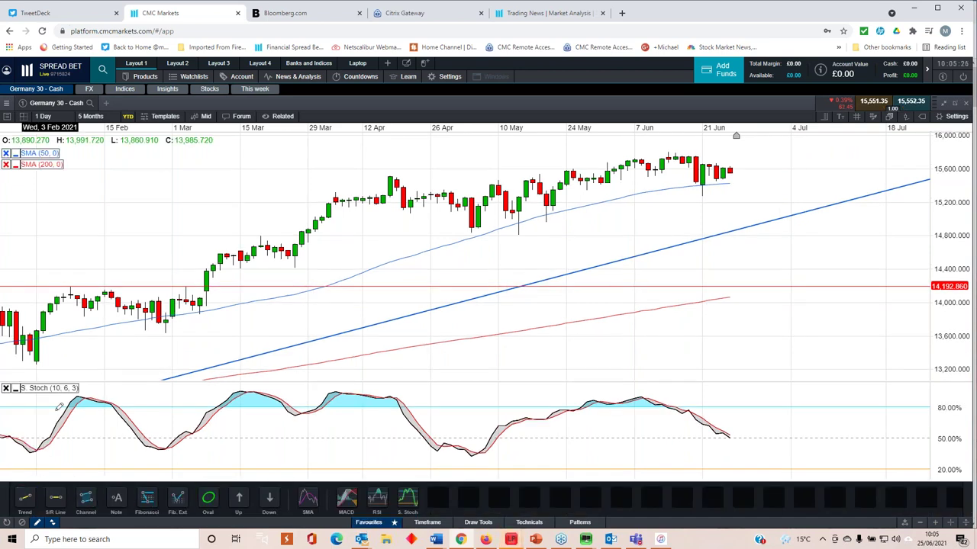
{"action": "left_click", "coordinate": [35, 363]}
{"action": "left_click", "coordinate": [158, 339]}
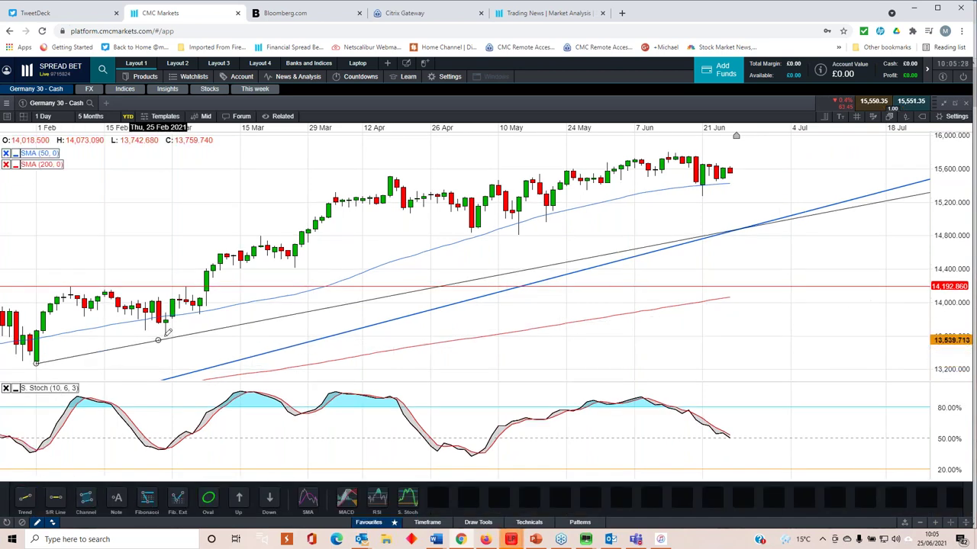
{"action": "left_click_drag", "start_coordinate": [157, 340], "coordinate": [701, 195]}
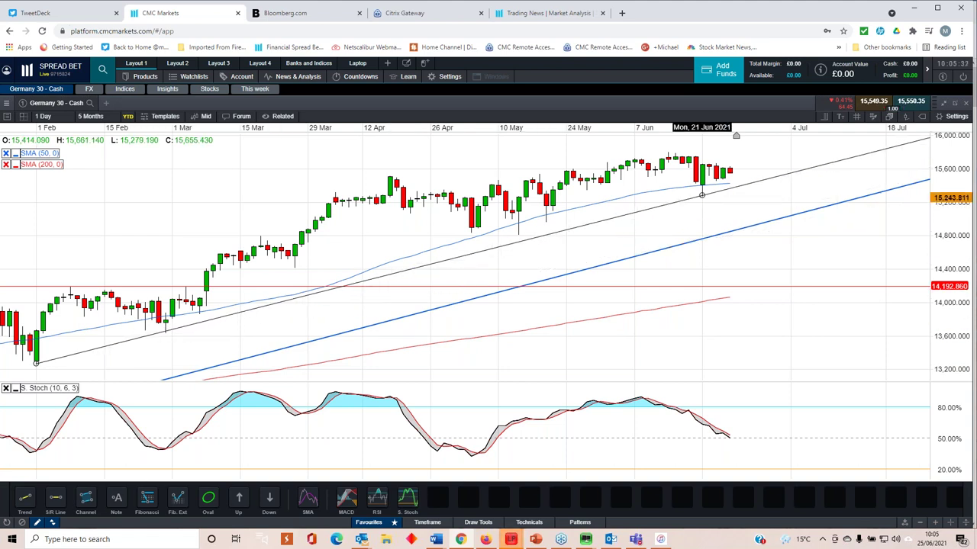
Step: Change the new Germany 30 trendline's colour to magenta, review it over an 8-month range, and close the chart
{"action": "scroll", "coordinate": [281, 298], "scroll_direction": "down", "scroll_amount": 3}
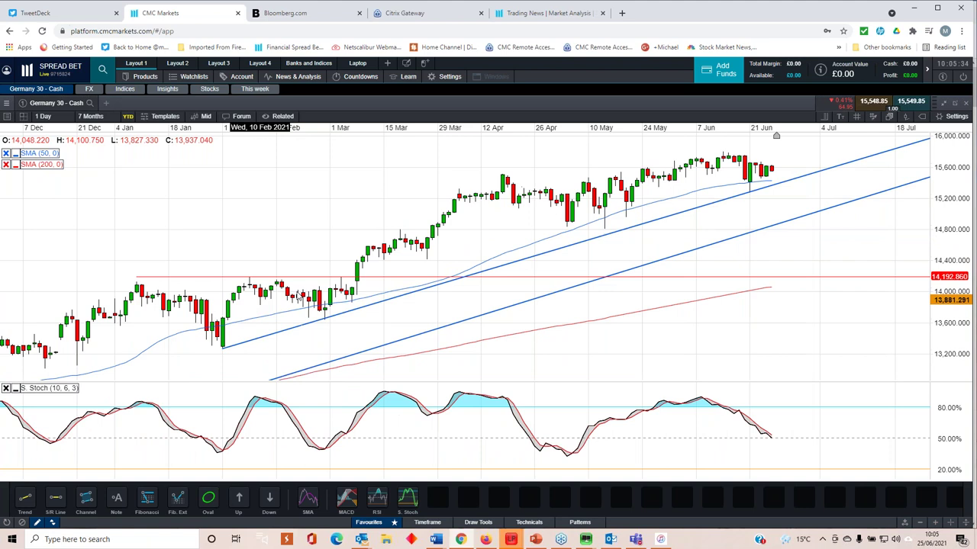
{"action": "left_click", "coordinate": [522, 260]}
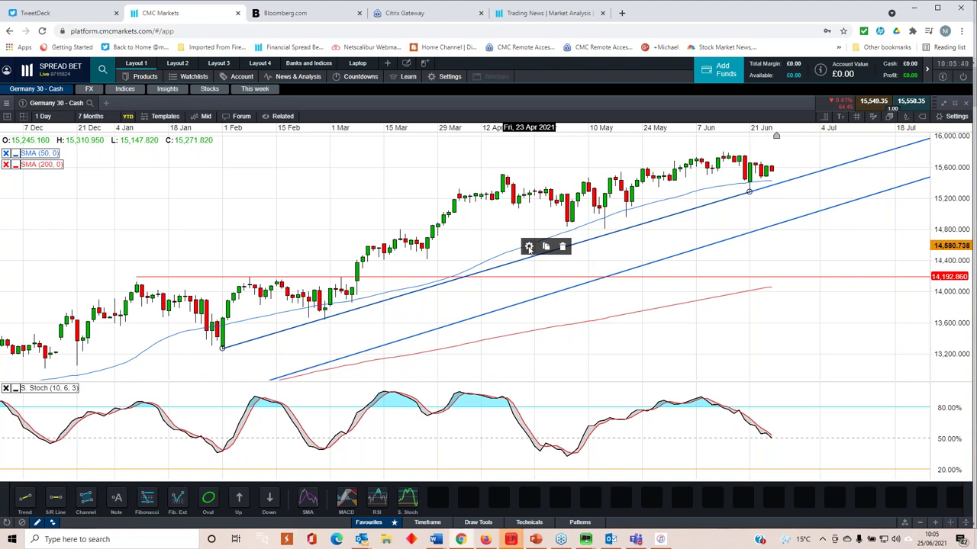
{"action": "left_click", "coordinate": [529, 248]}
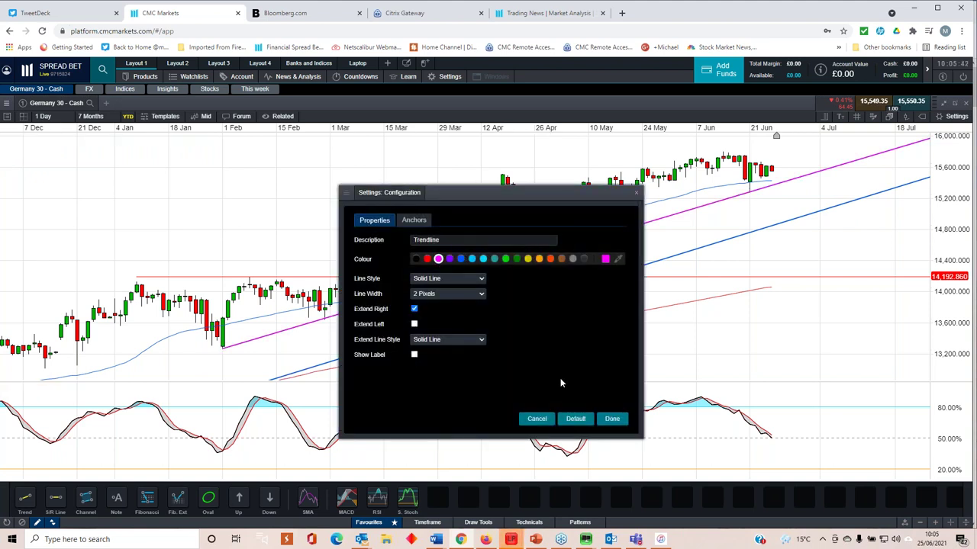
{"action": "left_click", "coordinate": [612, 418]}
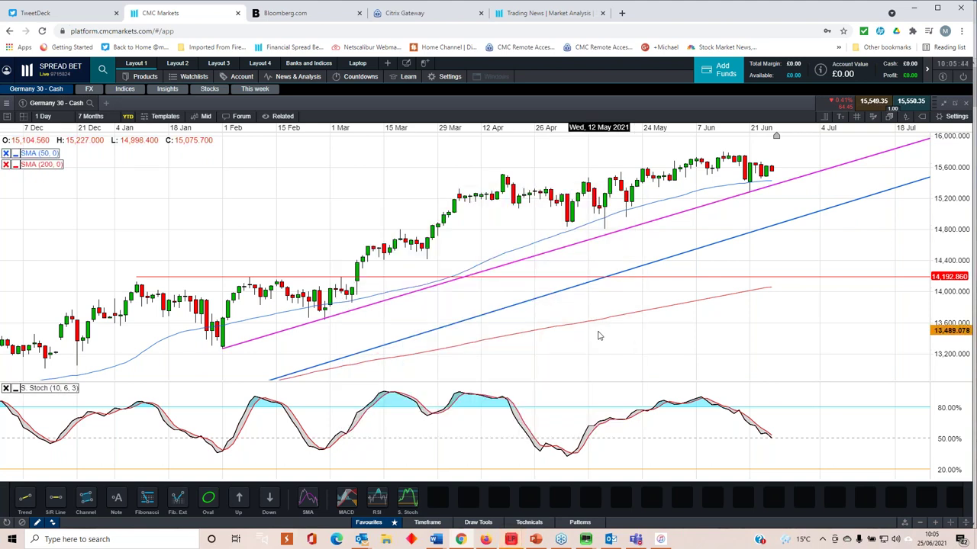
{"action": "scroll", "coordinate": [599, 336], "scroll_direction": "down", "scroll_amount": 2}
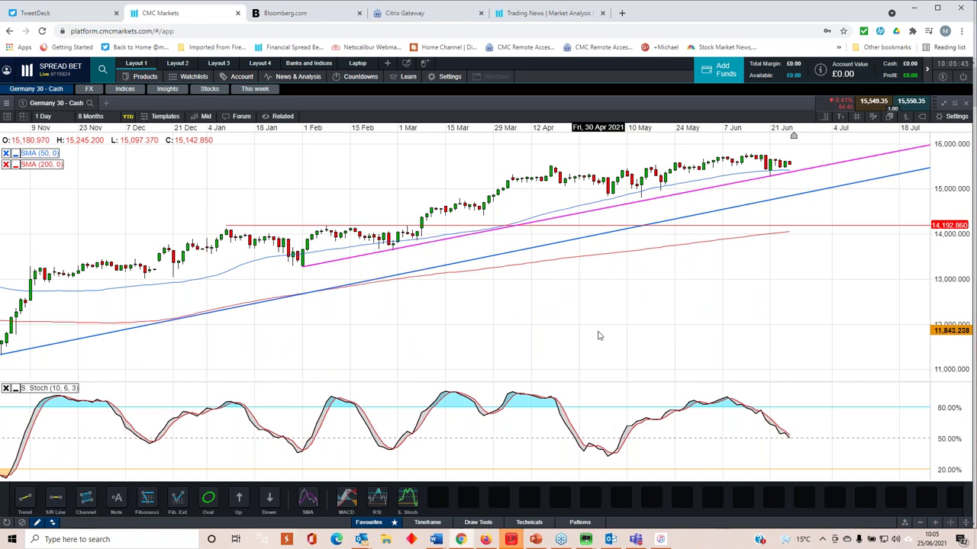
{"action": "left_click", "coordinate": [943, 103]}
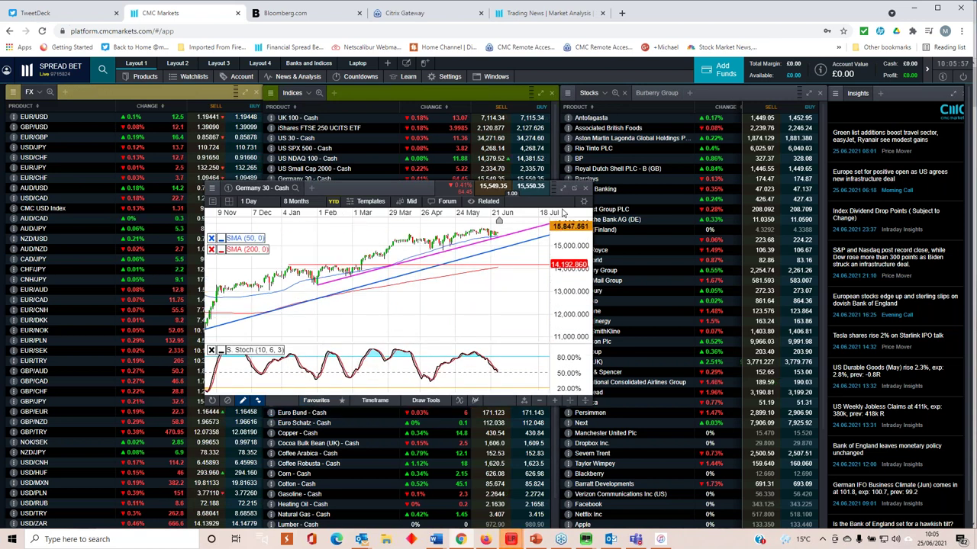
{"action": "left_click", "coordinate": [585, 189]}
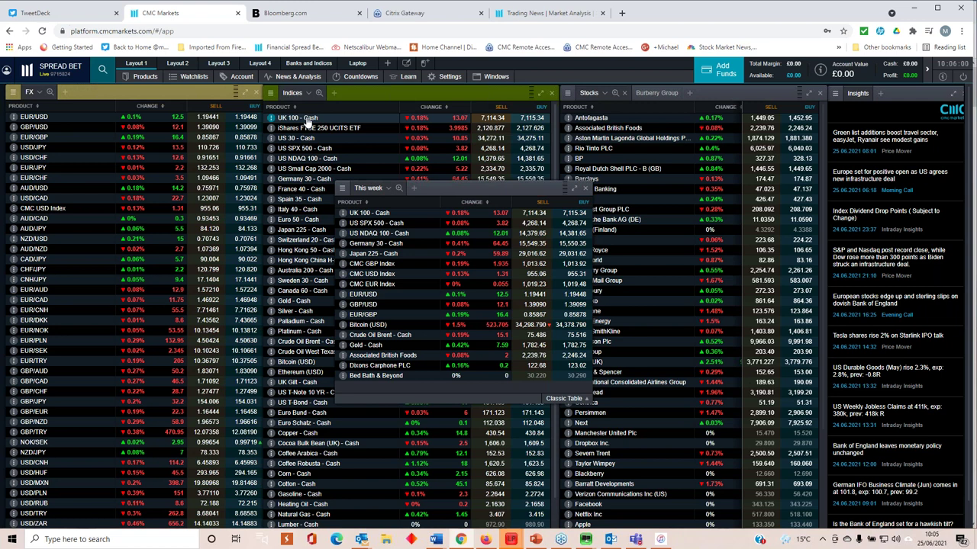
Step: Display the UK 100 chart from the This week watchlist at full size and delete its magenta trendline
{"action": "left_click", "coordinate": [373, 214]}
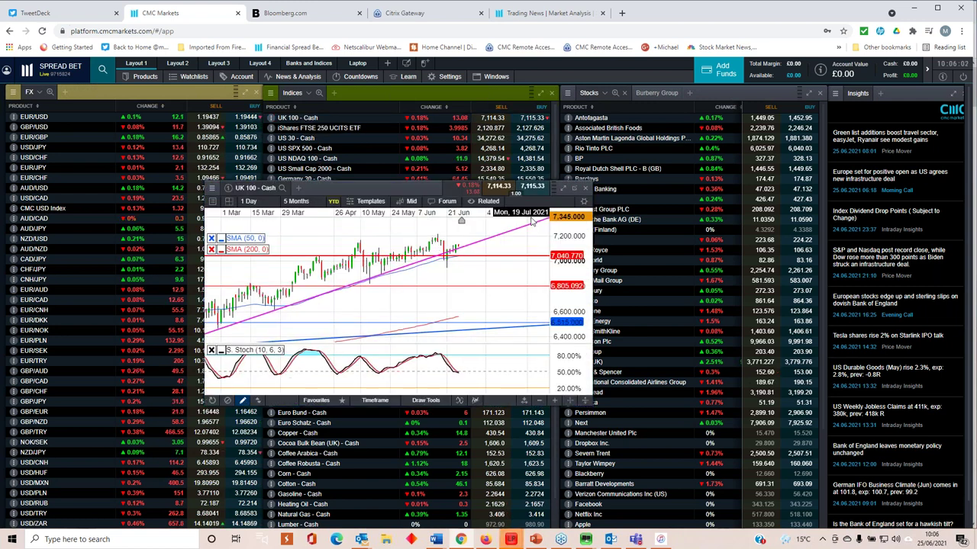
{"action": "left_click", "coordinate": [562, 188]}
{"action": "left_click", "coordinate": [747, 186]}
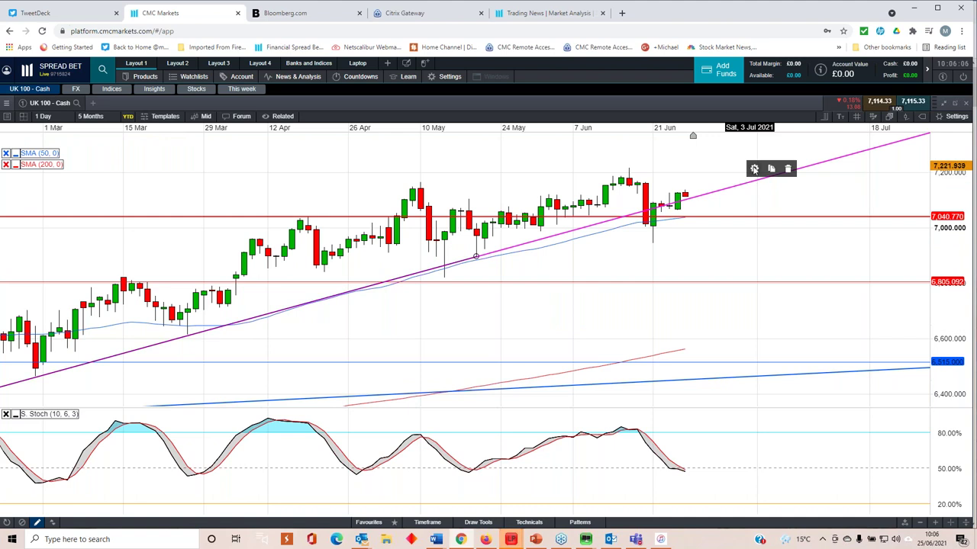
{"action": "left_click", "coordinate": [755, 171]}
{"action": "left_click", "coordinate": [636, 193]}
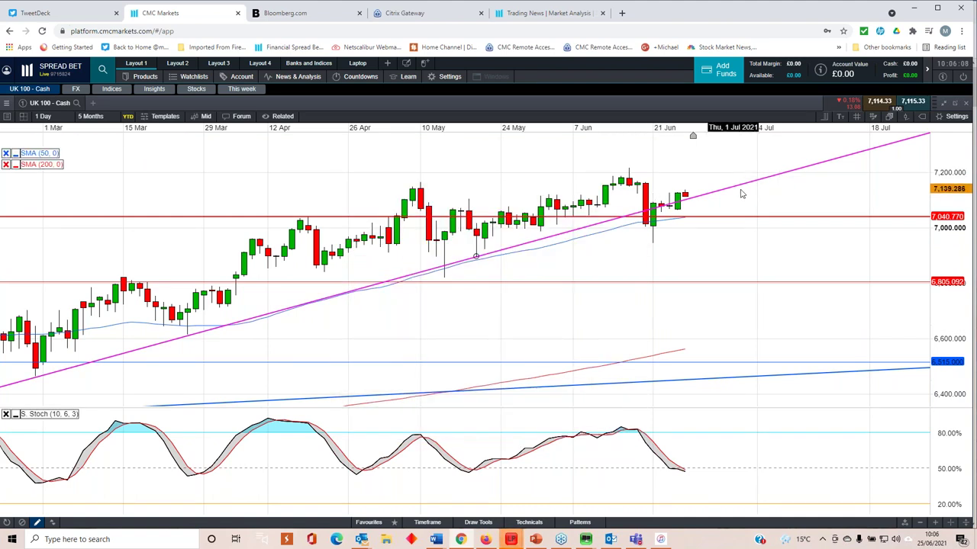
{"action": "left_click", "coordinate": [751, 182]}
{"action": "left_click", "coordinate": [786, 171]}
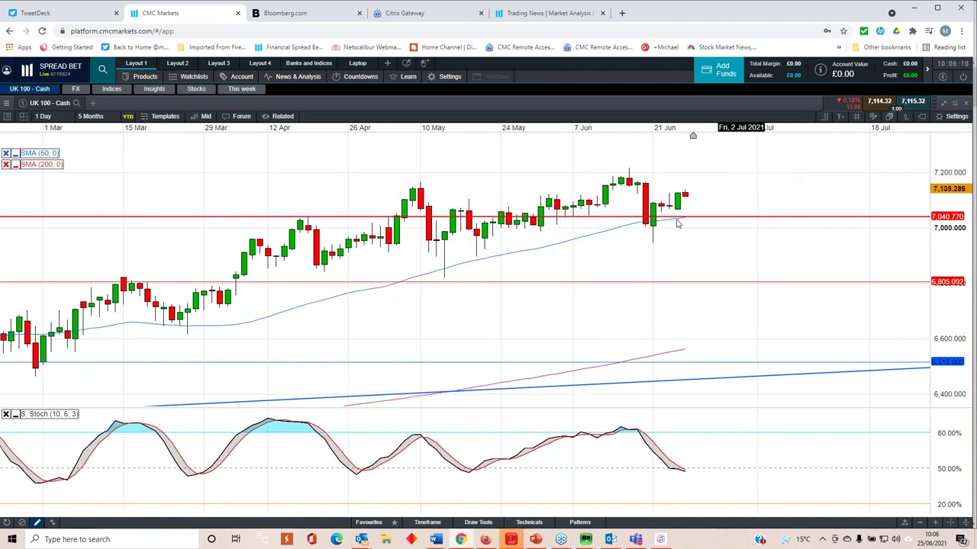
Step: Draw a trendline on the UK 100 chart from the low at about 1 February 2021 to the low at about 21 June 2021
{"action": "scroll", "coordinate": [630, 244], "scroll_direction": "down", "scroll_amount": 5}
{"action": "scroll", "coordinate": [631, 244], "scroll_direction": "down", "scroll_amount": 3}
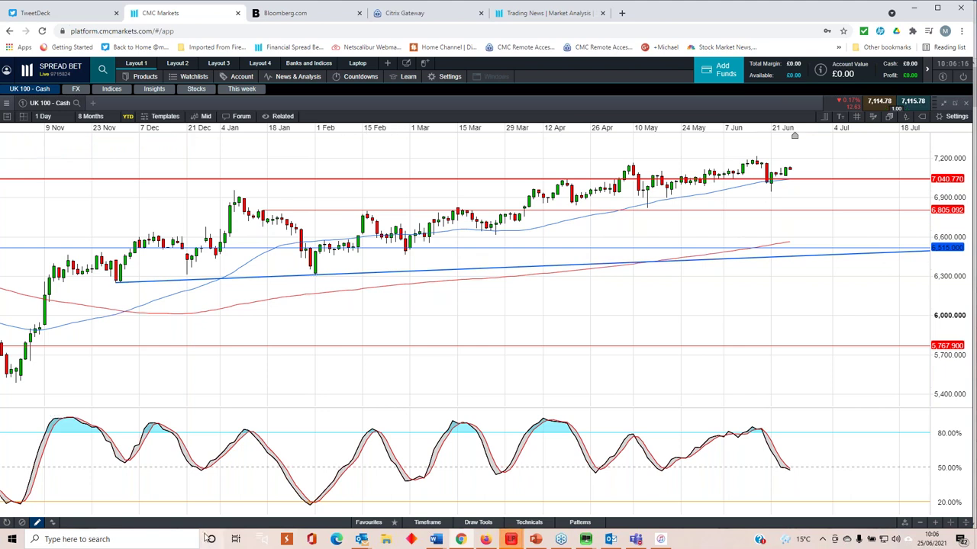
{"action": "left_click", "coordinate": [374, 523]}
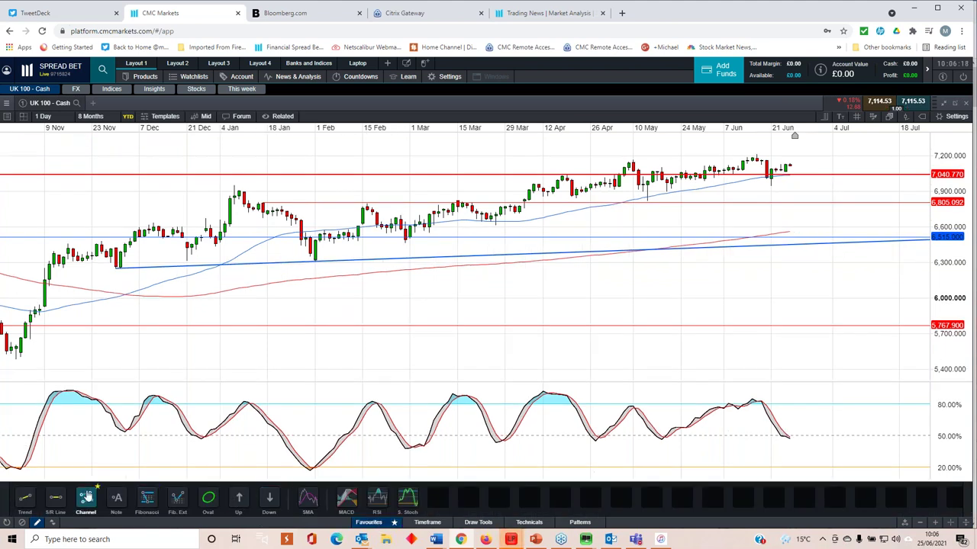
{"action": "left_click", "coordinate": [34, 499]}
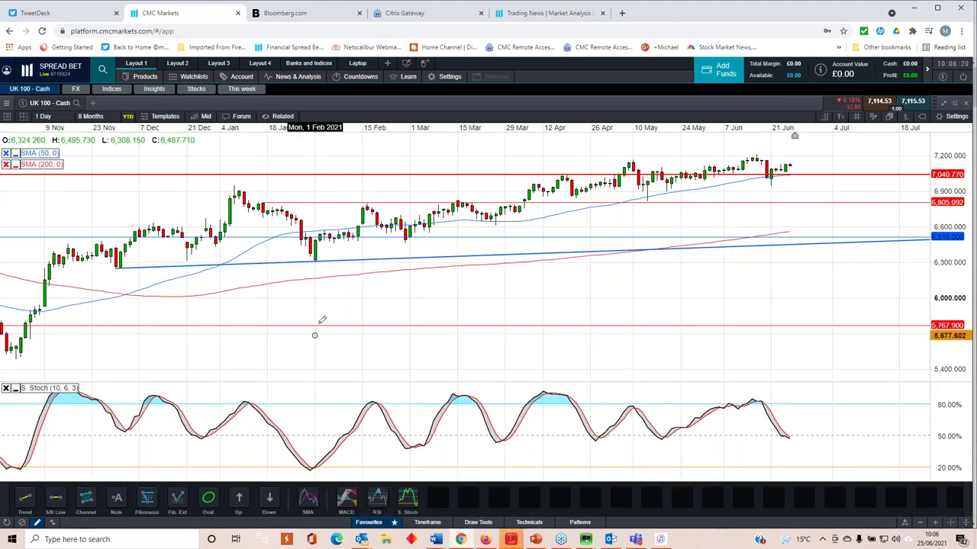
{"action": "left_click", "coordinate": [316, 264]}
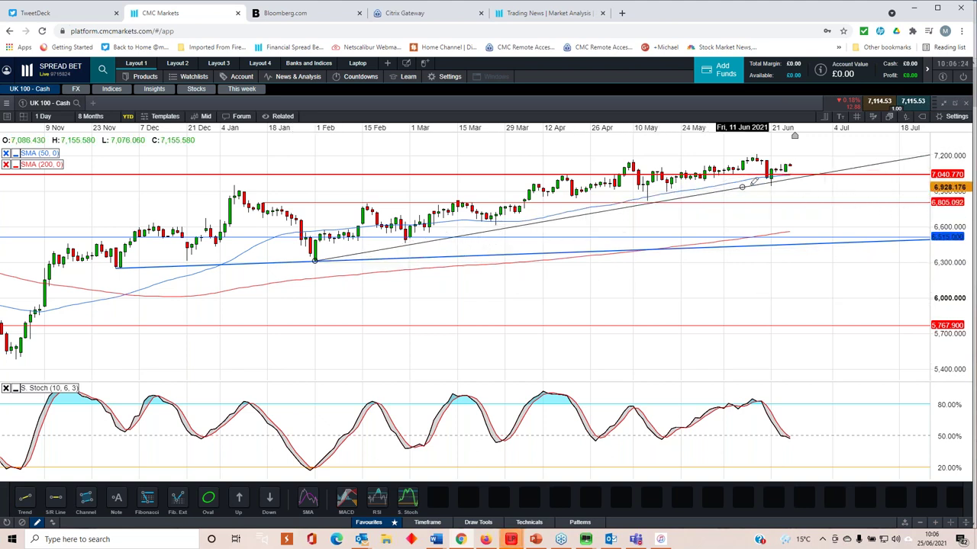
{"action": "left_click", "coordinate": [771, 185]}
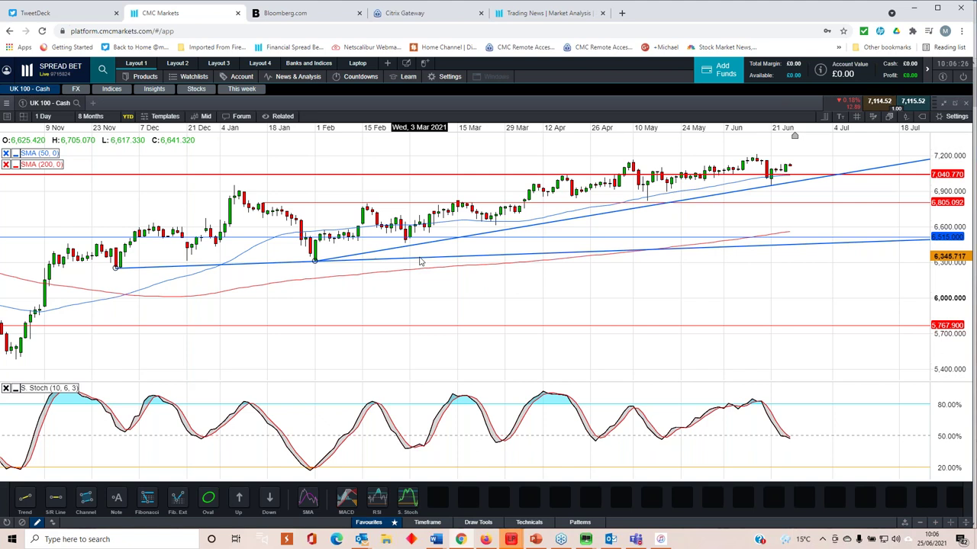
Step: Review the UK 100 chart with its new trendline over a 10-month range, and close the chart
{"action": "scroll", "coordinate": [420, 261], "scroll_direction": "down", "scroll_amount": 4}
{"action": "scroll", "coordinate": [420, 261], "scroll_direction": "down", "scroll_amount": 3}
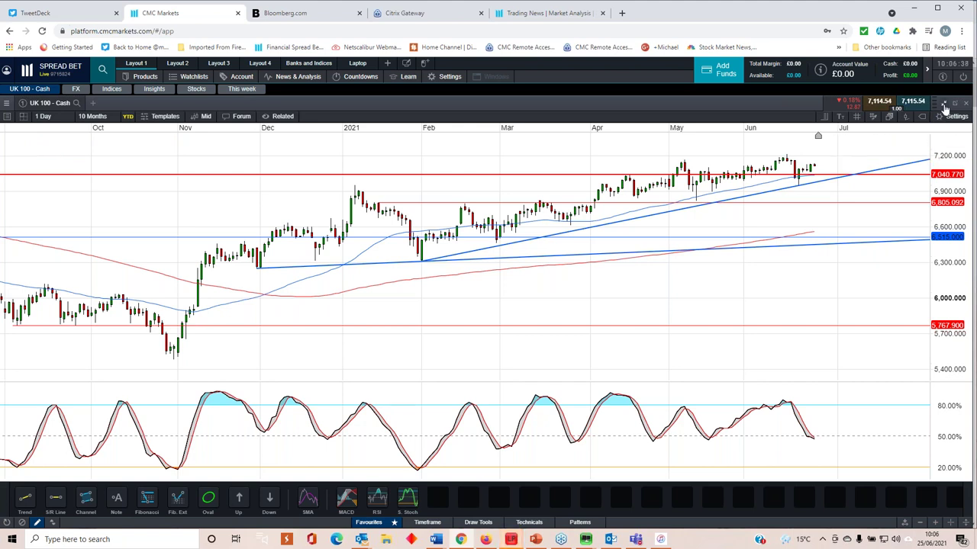
{"action": "left_click", "coordinate": [922, 116]}
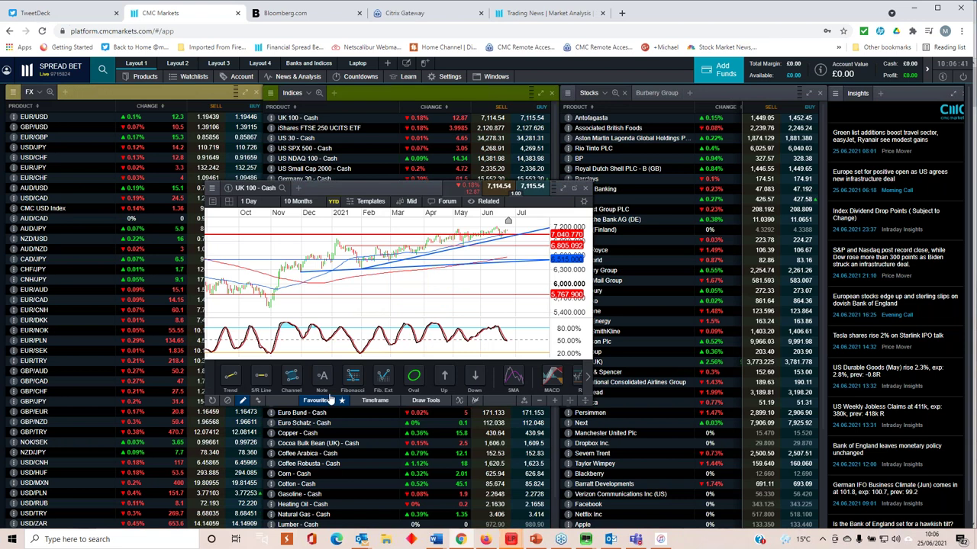
{"action": "left_click", "coordinate": [584, 189]}
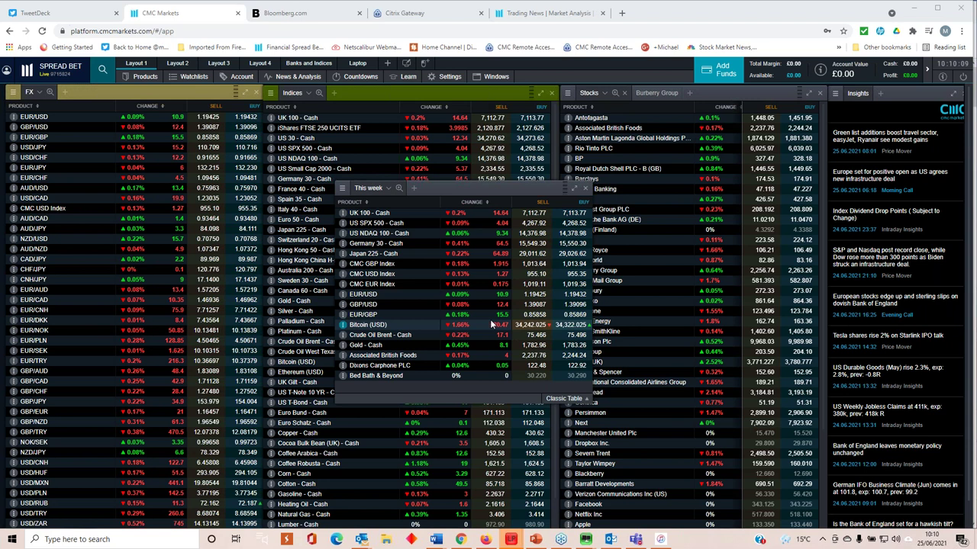
Step: Display the CMC USD Index chart from the This week watchlist at full size over a 5-month range
{"action": "left_click", "coordinate": [379, 277]}
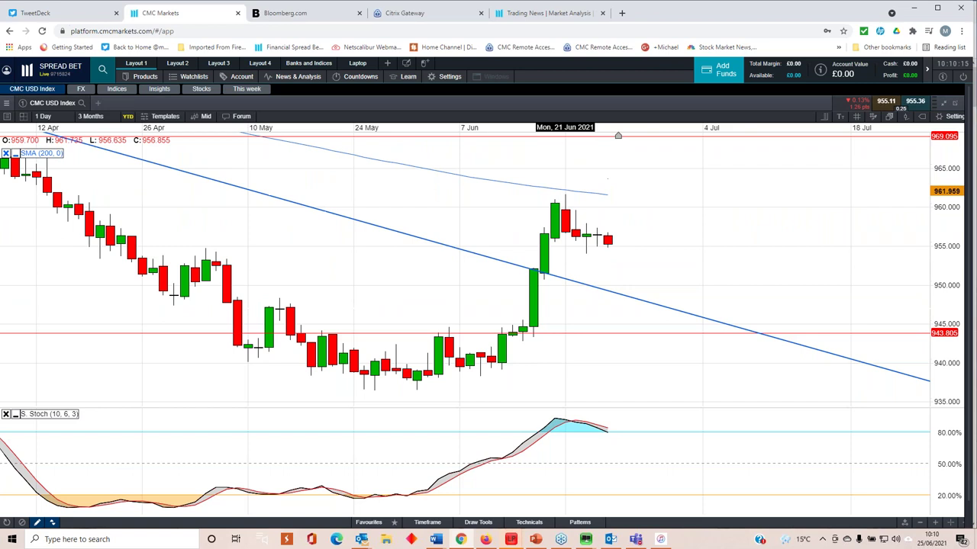
{"action": "left_click", "coordinate": [562, 189]}
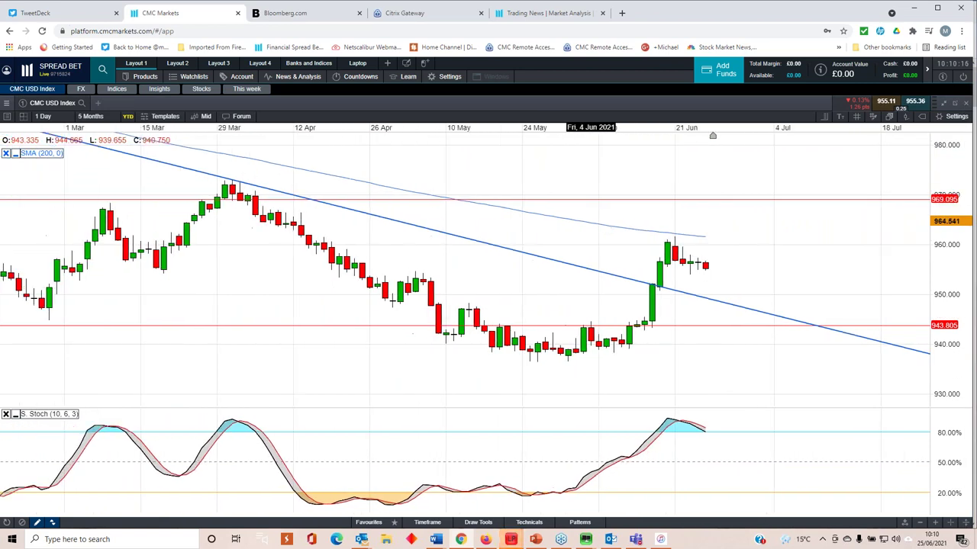
{"action": "scroll", "coordinate": [589, 267], "scroll_direction": "down", "scroll_amount": 3}
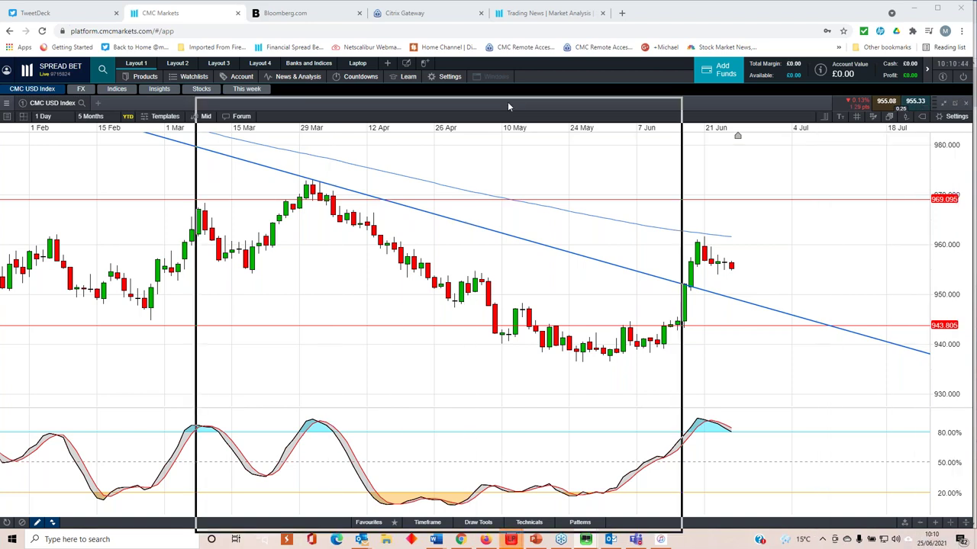
Step: Switch to the Bloomberg USGG2YR line chart, compare its two-year daily range with its one-year range, and move its window out of view
{"action": "left_click_drag", "start_coordinate": [507, 101], "coordinate": [492, 68]}
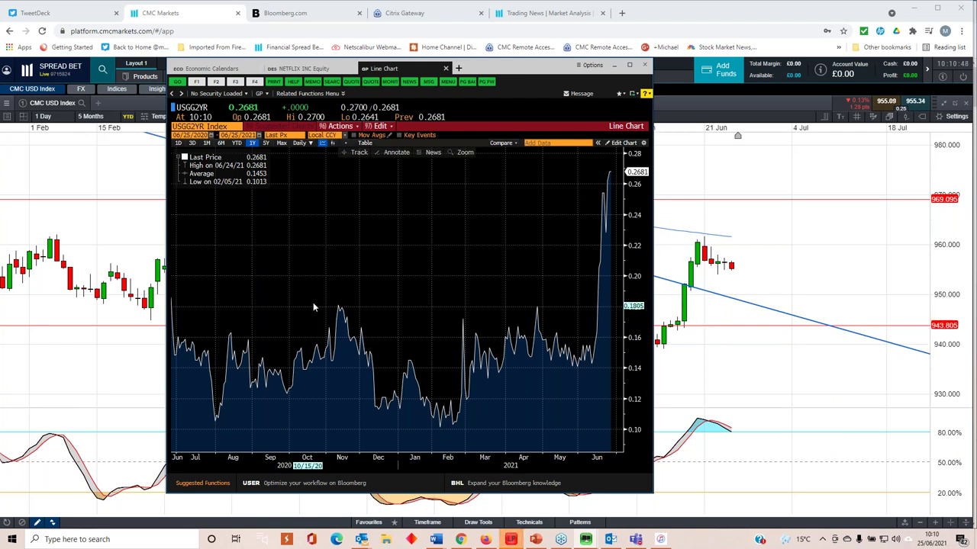
{"action": "left_click", "coordinate": [300, 144]}
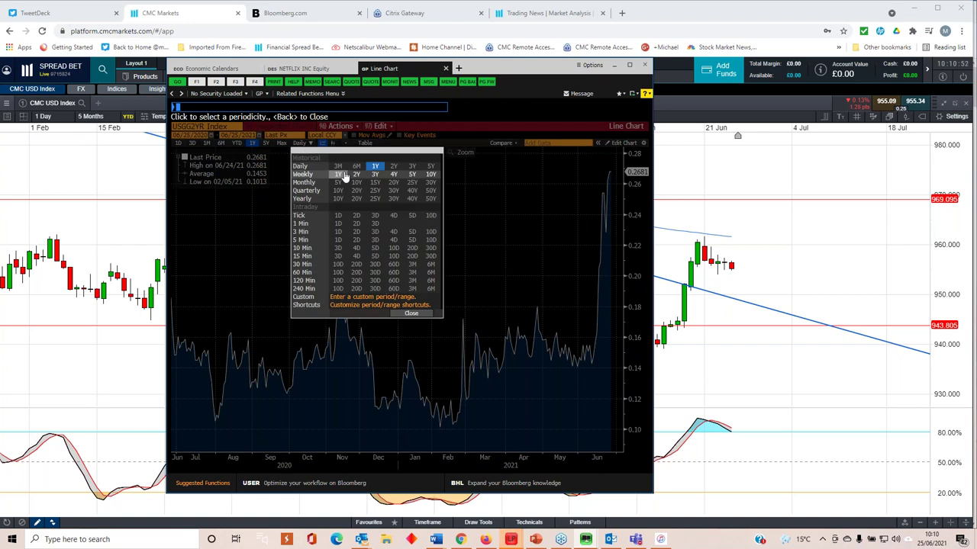
{"action": "left_click", "coordinate": [392, 166]}
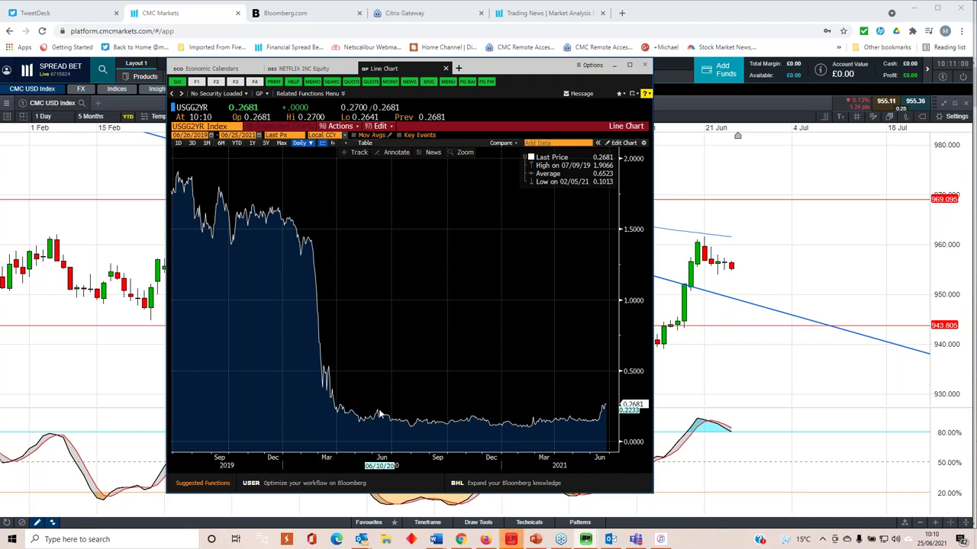
{"action": "mouse_move", "coordinate": [389, 410]}
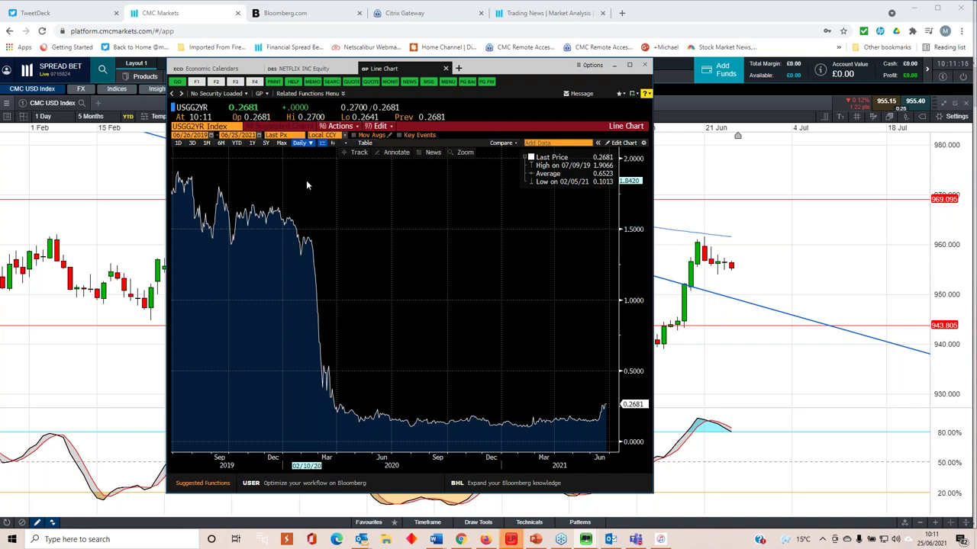
{"action": "left_click", "coordinate": [252, 144]}
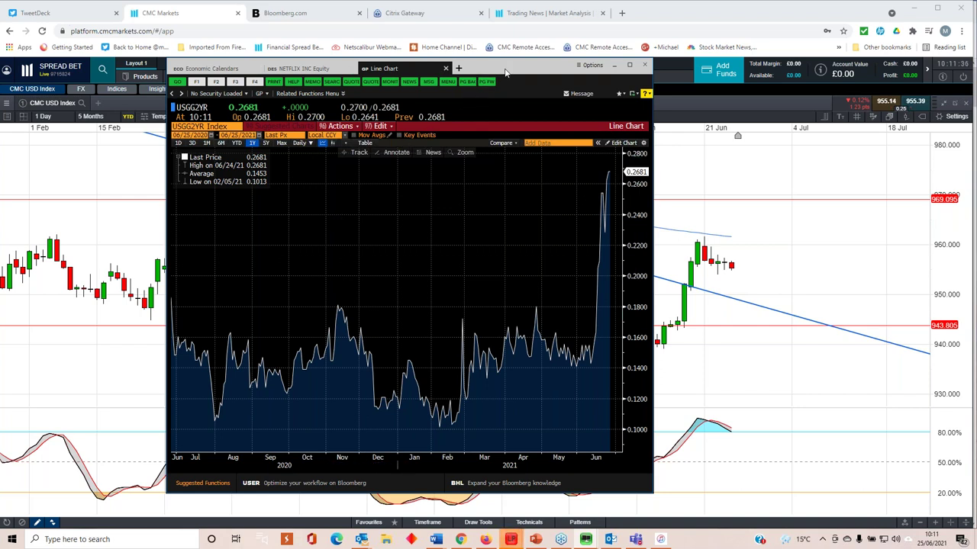
{"action": "left_click_drag", "start_coordinate": [563, 70], "coordinate": [976, 74]}
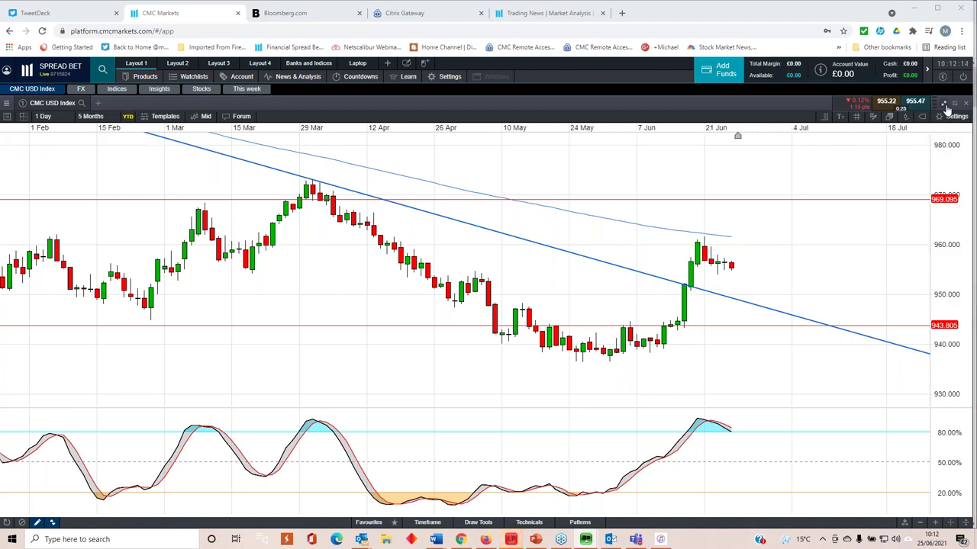
Step: Review the CMC USD Index chart at full size over an 8-month range, and close the chart
{"action": "key", "text": "Escape"}
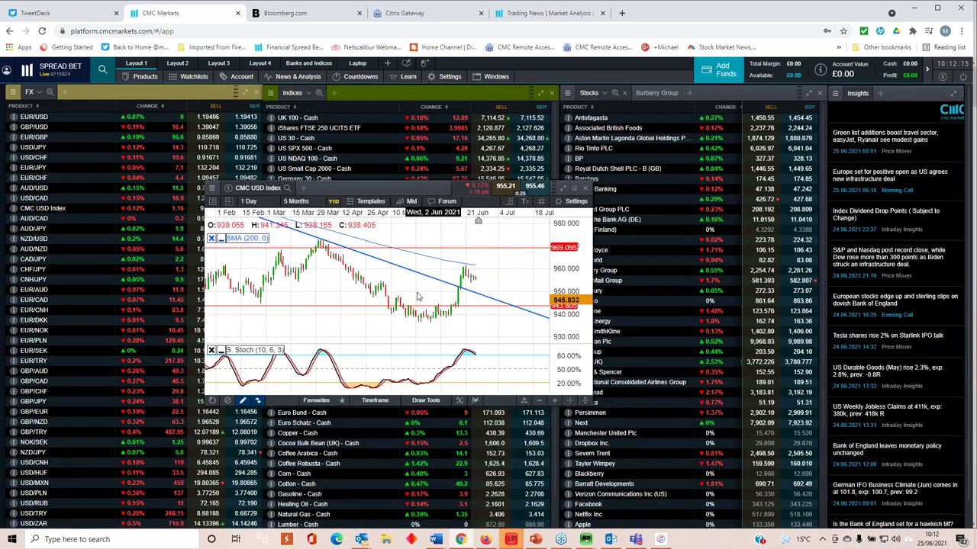
{"action": "scroll", "coordinate": [409, 280], "scroll_direction": "up", "scroll_amount": 1}
{"action": "scroll", "coordinate": [408, 280], "scroll_direction": "up", "scroll_amount": 2}
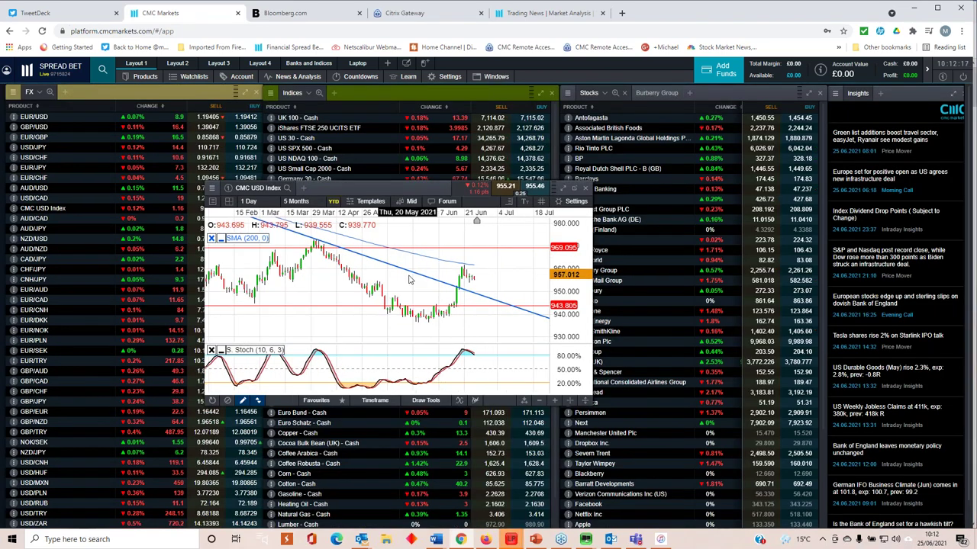
{"action": "scroll", "coordinate": [408, 280], "scroll_direction": "down", "scroll_amount": 4}
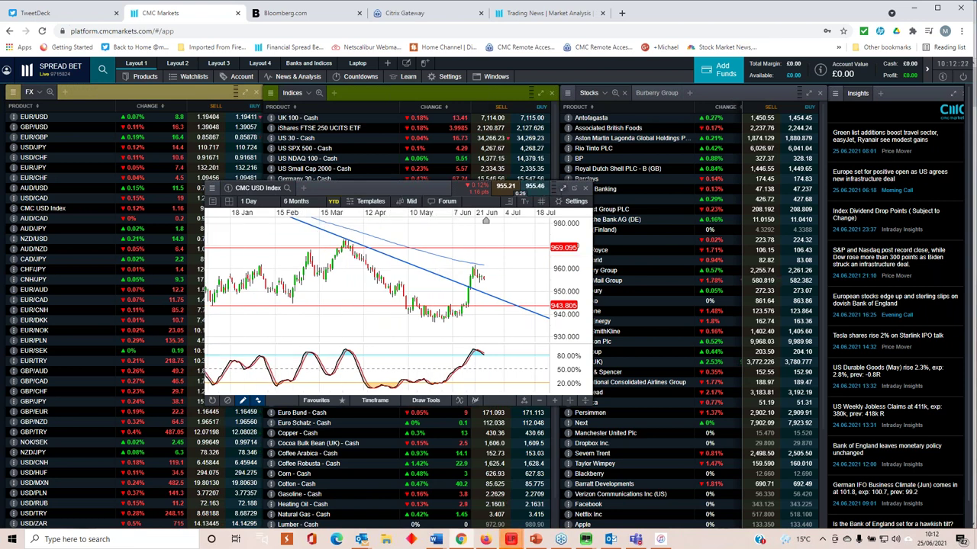
{"action": "left_click", "coordinate": [562, 188]}
{"action": "scroll", "coordinate": [580, 256], "scroll_direction": "down", "scroll_amount": 3}
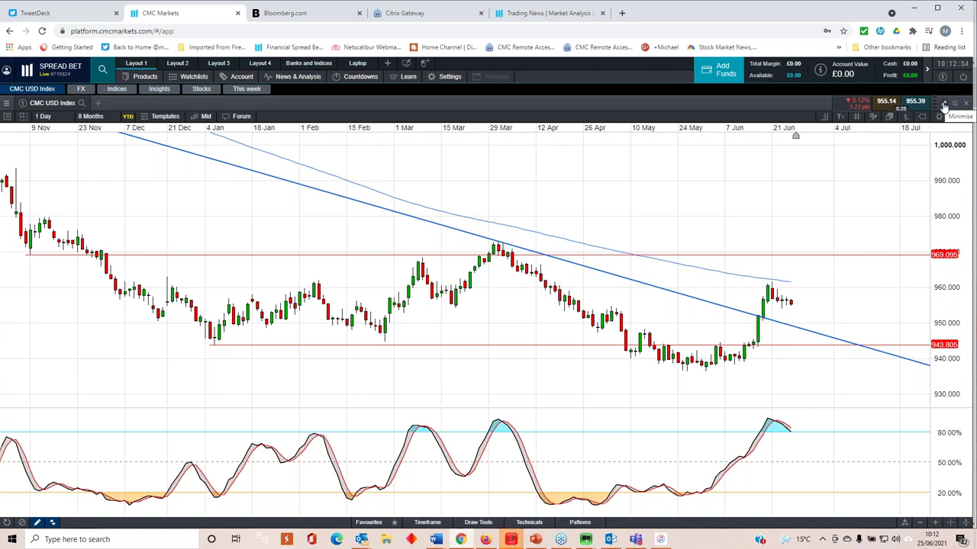
{"action": "left_click", "coordinate": [944, 105]}
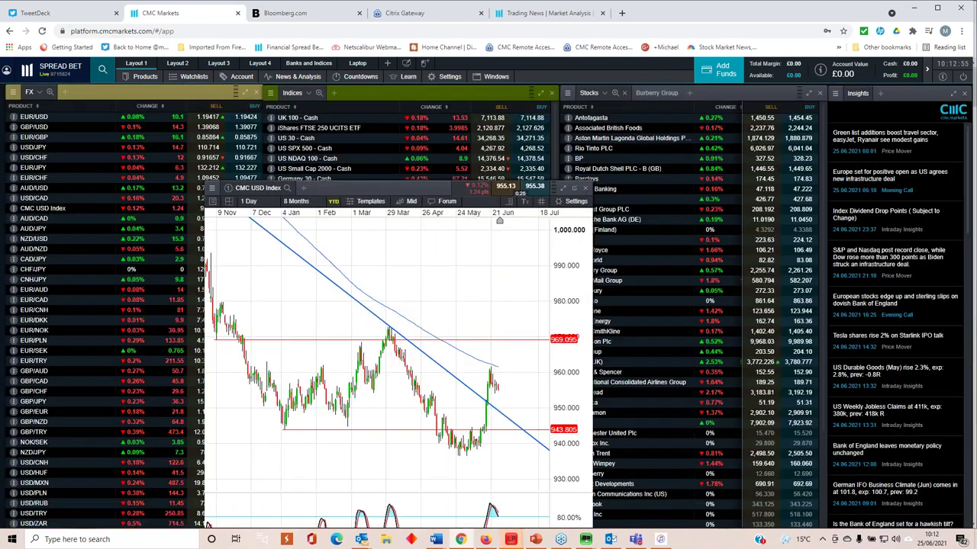
{"action": "left_click", "coordinate": [586, 189]}
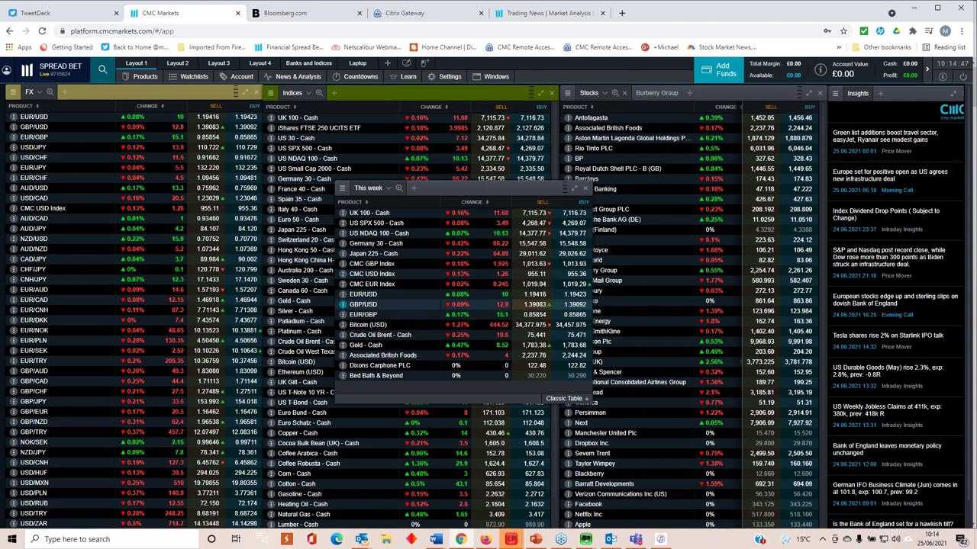
Step: Display the GBP/USD chart from the This week watchlist at full size and extend its range to 2 years
{"action": "left_click", "coordinate": [373, 304]}
{"action": "left_click", "coordinate": [563, 188]}
{"action": "scroll", "coordinate": [563, 229], "scroll_direction": "down", "scroll_amount": 5}
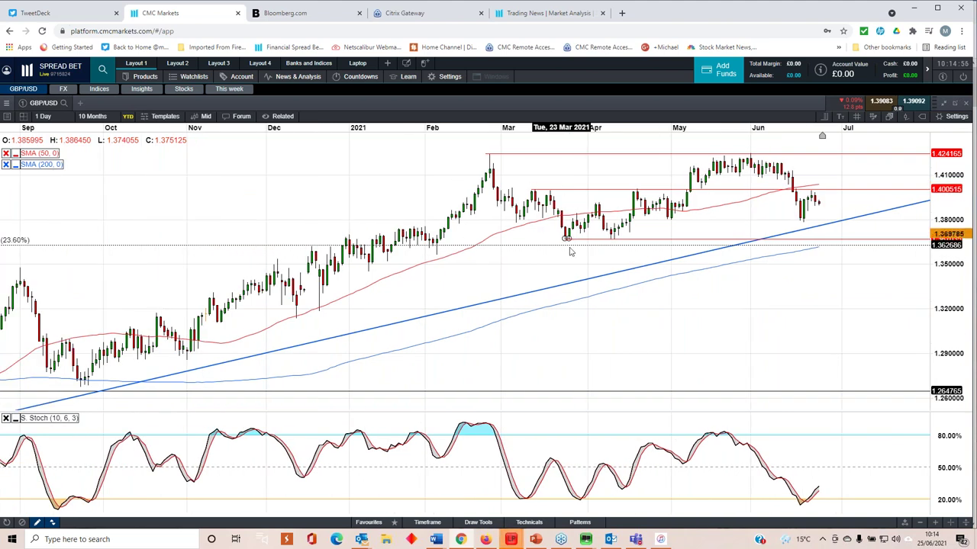
{"action": "scroll", "coordinate": [678, 249], "scroll_direction": "down", "scroll_amount": 3}
{"action": "scroll", "coordinate": [679, 249], "scroll_direction": "down", "scroll_amount": 2}
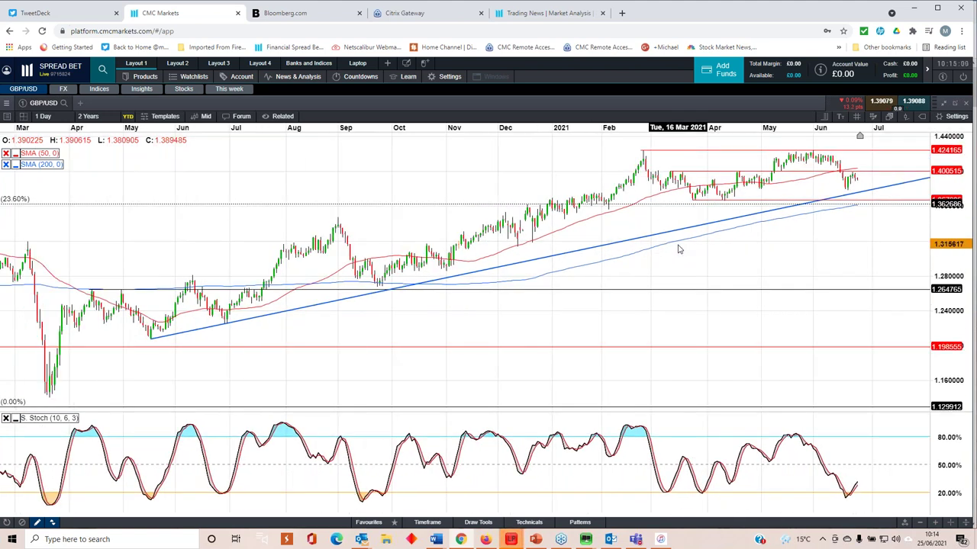
Step: Review the GBP/USD chart over shorter ranges of 9 and 10 months, and close the chart
{"action": "scroll", "coordinate": [644, 260], "scroll_direction": "up", "scroll_amount": 1}
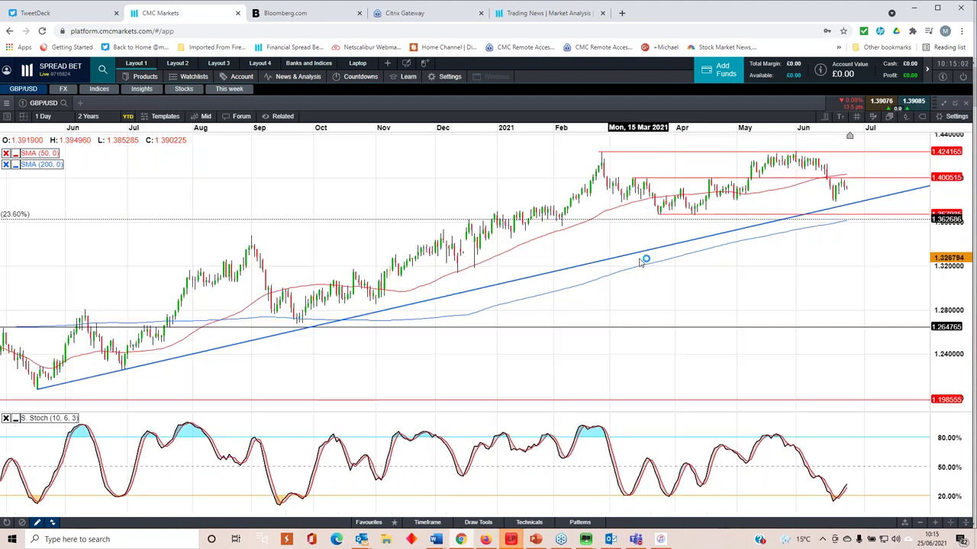
{"action": "scroll", "coordinate": [643, 261], "scroll_direction": "up", "scroll_amount": 4}
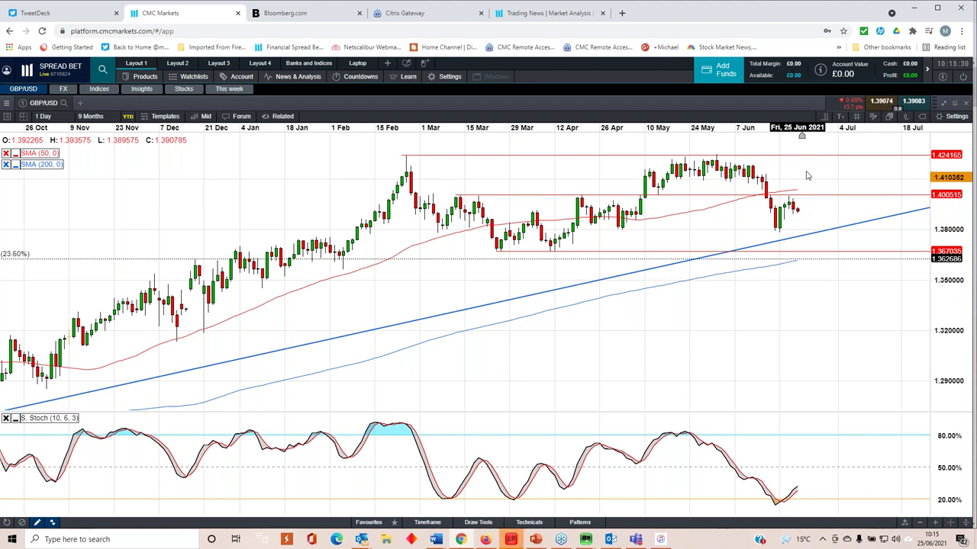
{"action": "scroll", "coordinate": [810, 171], "scroll_direction": "down", "scroll_amount": 1}
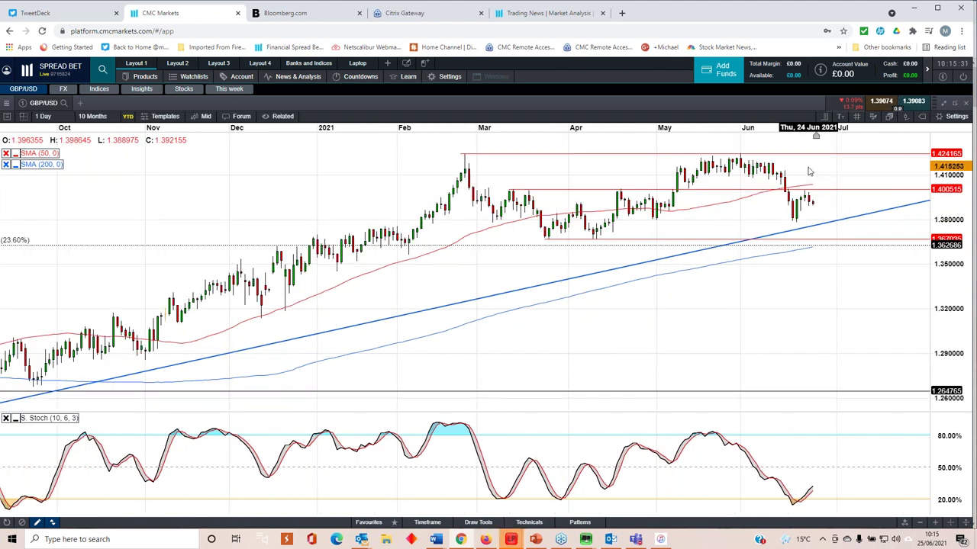
{"action": "left_click", "coordinate": [953, 102]}
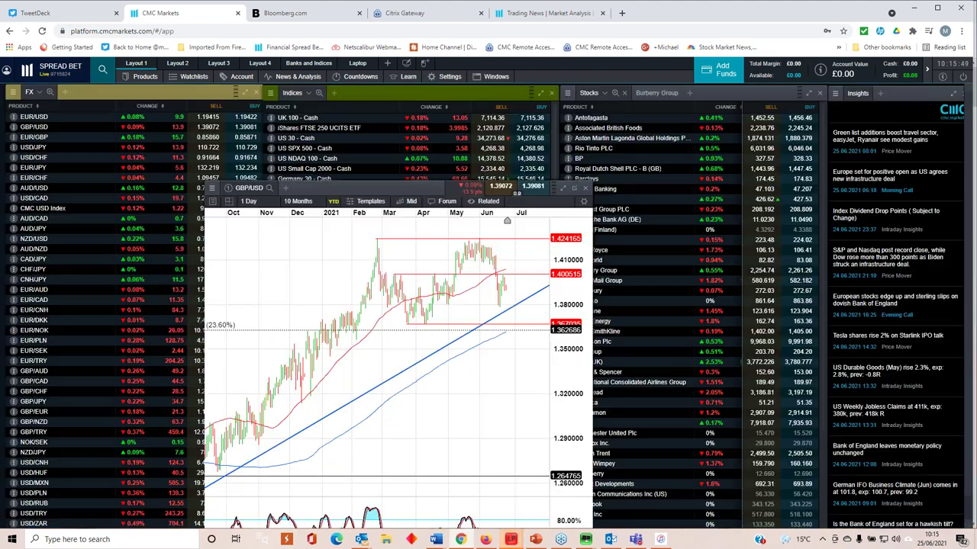
{"action": "left_click", "coordinate": [585, 192]}
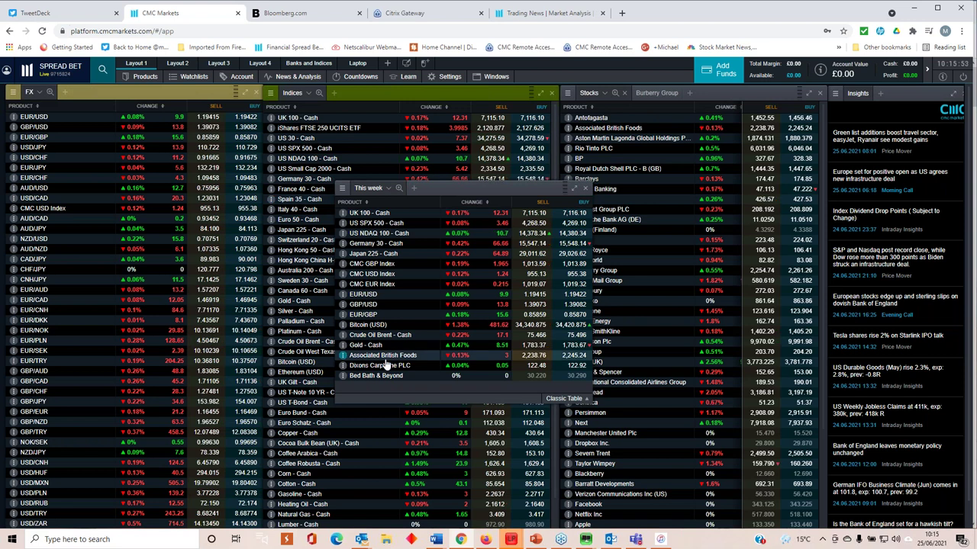
Step: Display the EUR/USD chart from the This week watchlist at full size and examine it over ranges from 10 down to 6 months
{"action": "left_click", "coordinate": [363, 294]}
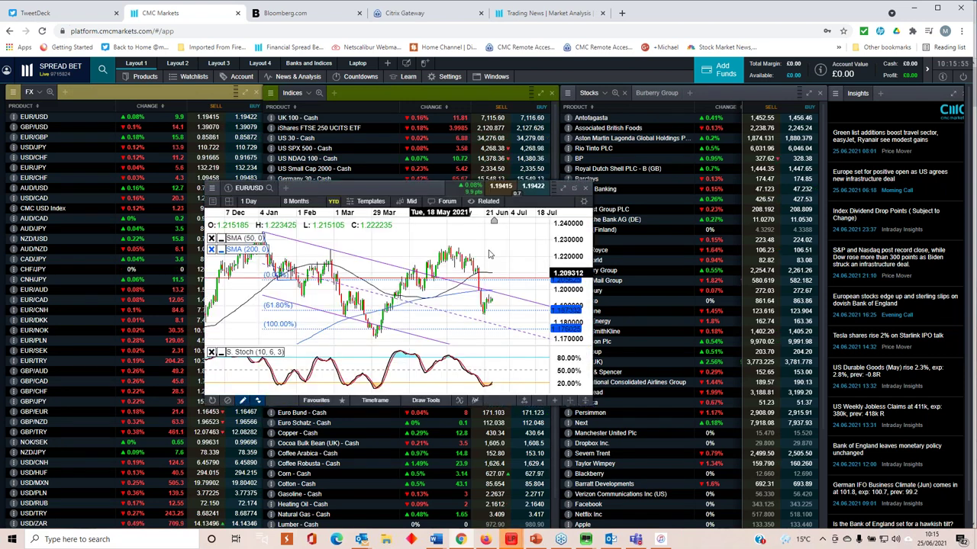
{"action": "left_click", "coordinate": [563, 188]}
{"action": "scroll", "coordinate": [583, 219], "scroll_direction": "down", "scroll_amount": 2}
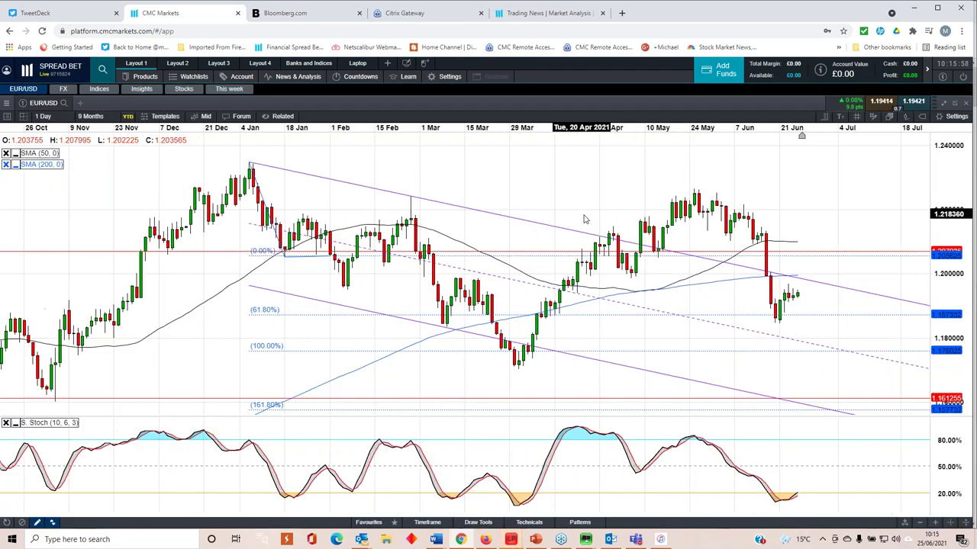
{"action": "scroll", "coordinate": [584, 219], "scroll_direction": "up", "scroll_amount": 3}
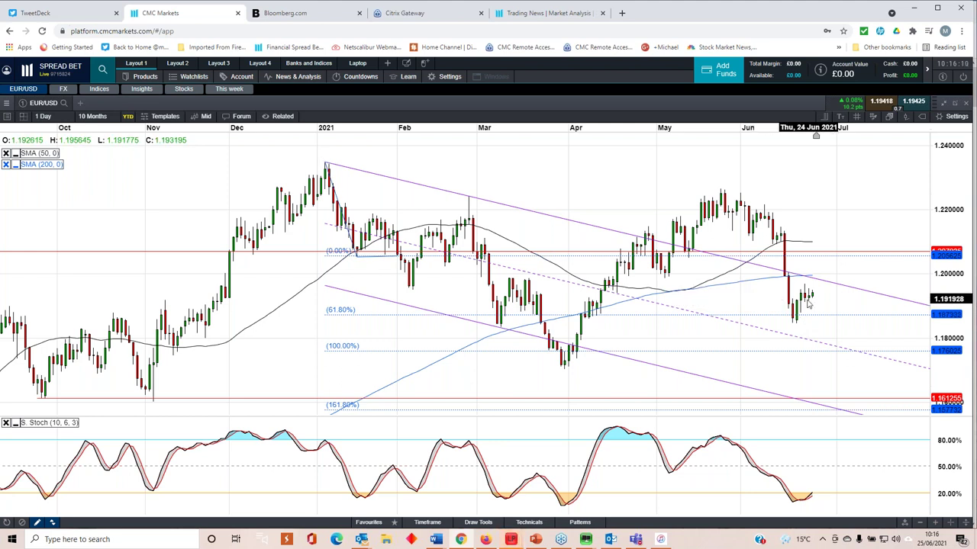
{"action": "scroll", "coordinate": [718, 316], "scroll_direction": "up", "scroll_amount": 2}
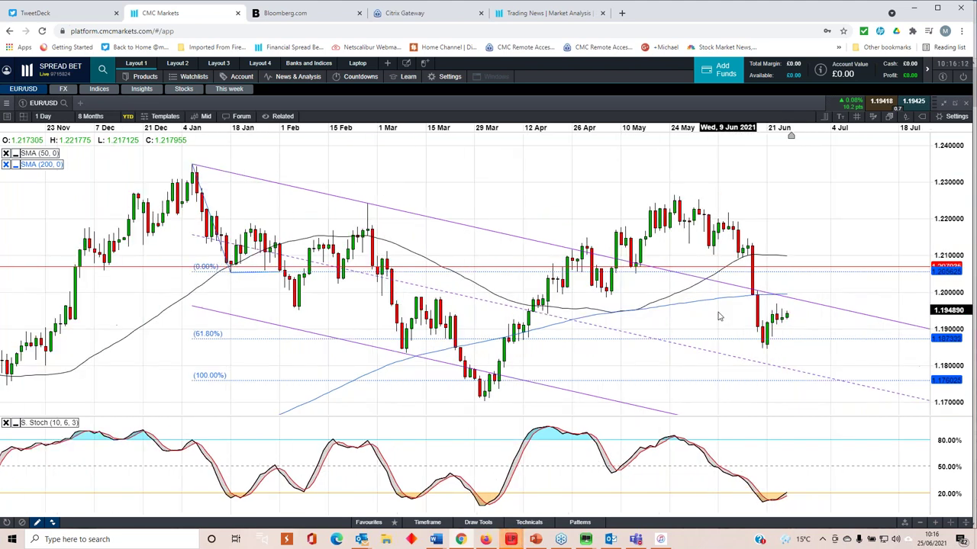
{"action": "scroll", "coordinate": [717, 316], "scroll_direction": "up", "scroll_amount": 2}
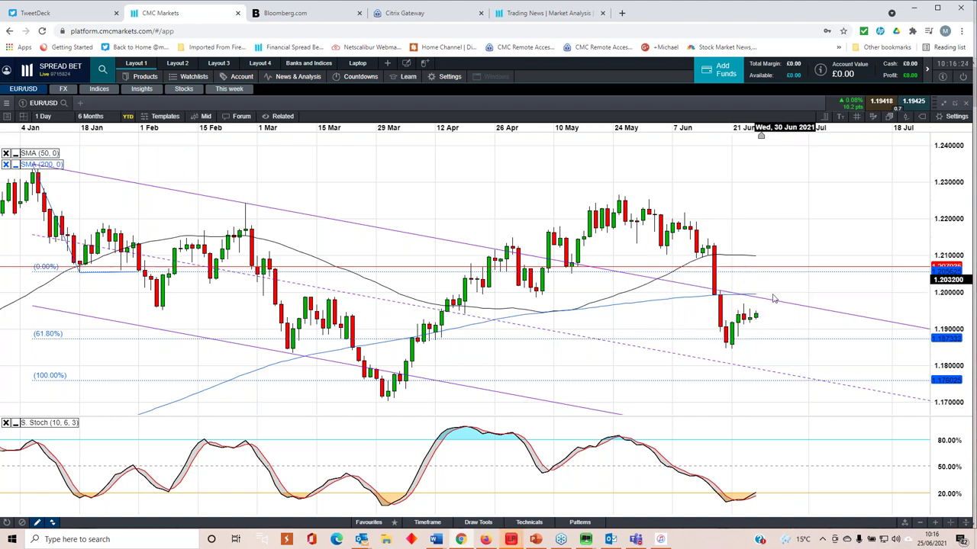
Step: Examine the EUR/USD chart over ranges between 8 and 10 months, and close the chart
{"action": "scroll", "coordinate": [759, 275], "scroll_direction": "down", "scroll_amount": 1}
{"action": "scroll", "coordinate": [759, 274], "scroll_direction": "down", "scroll_amount": 1}
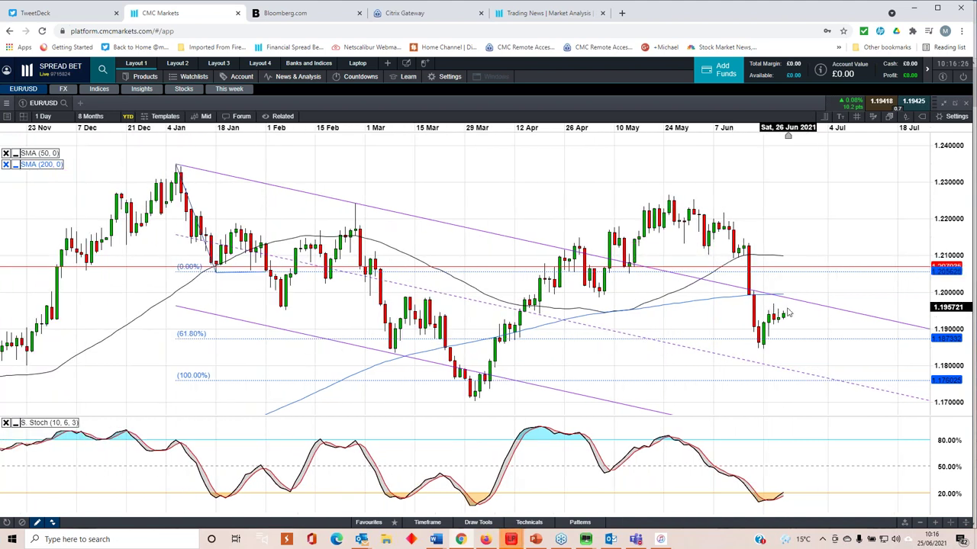
{"action": "scroll", "coordinate": [788, 313], "scroll_direction": "down", "scroll_amount": 1}
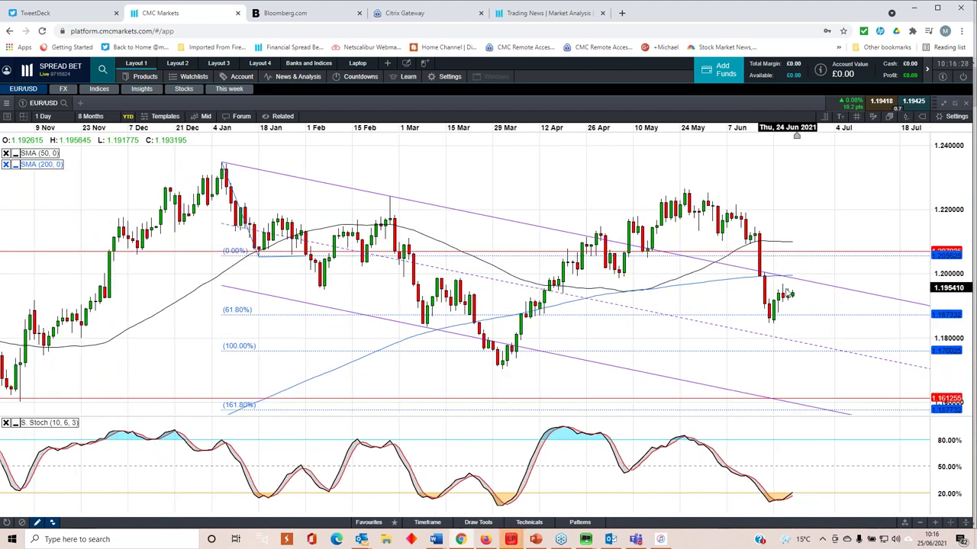
{"action": "scroll", "coordinate": [796, 287], "scroll_direction": "down", "scroll_amount": 2}
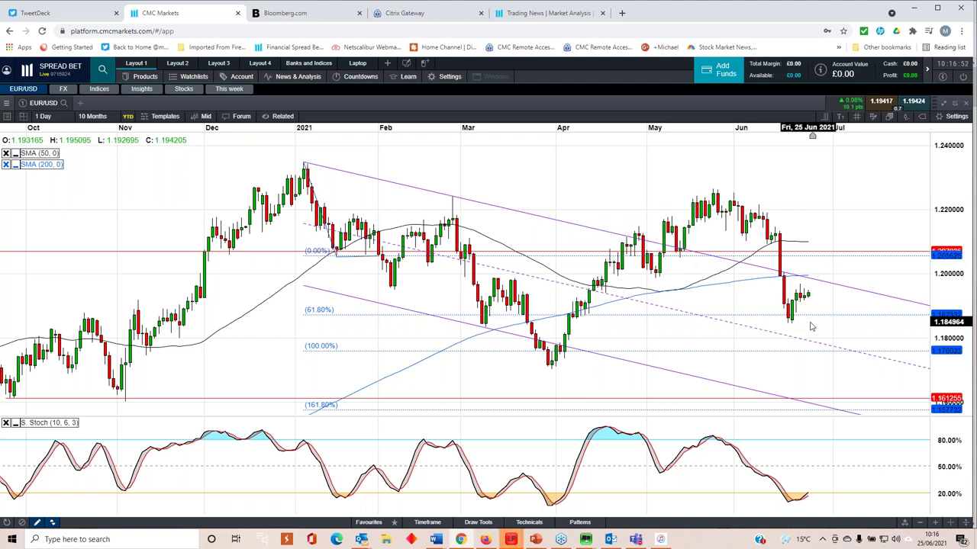
{"action": "scroll", "coordinate": [795, 333], "scroll_direction": "up", "scroll_amount": 1}
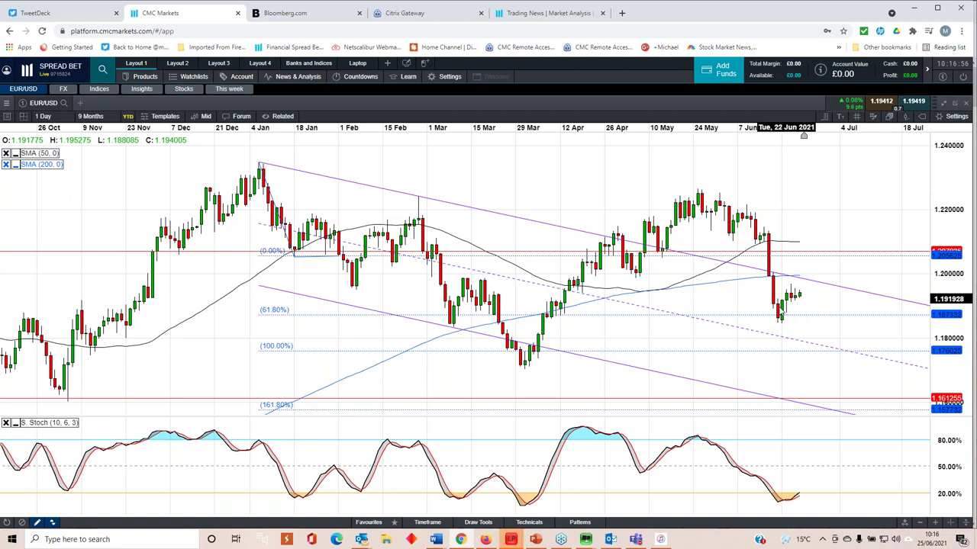
{"action": "scroll", "coordinate": [799, 322], "scroll_direction": "down", "scroll_amount": 1}
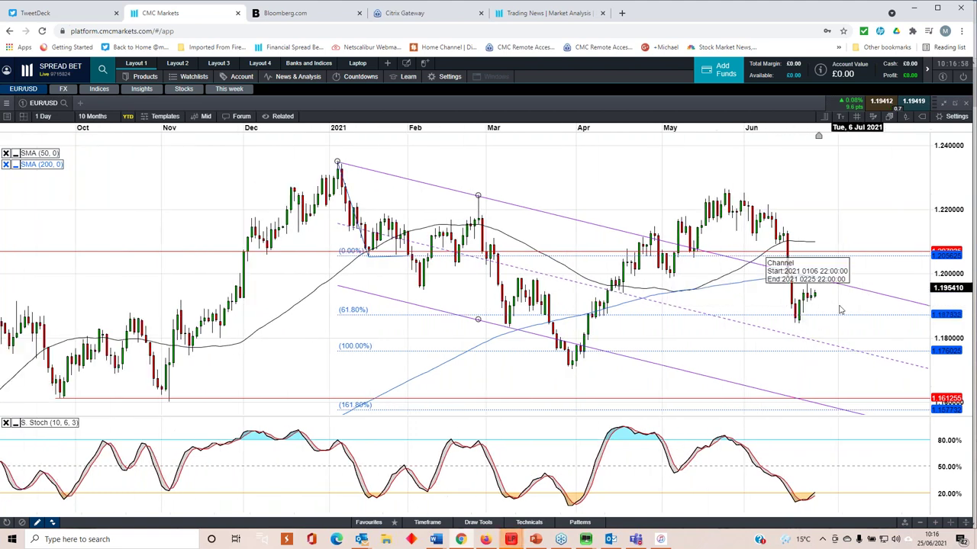
{"action": "scroll", "coordinate": [885, 340], "scroll_direction": "up", "scroll_amount": 1}
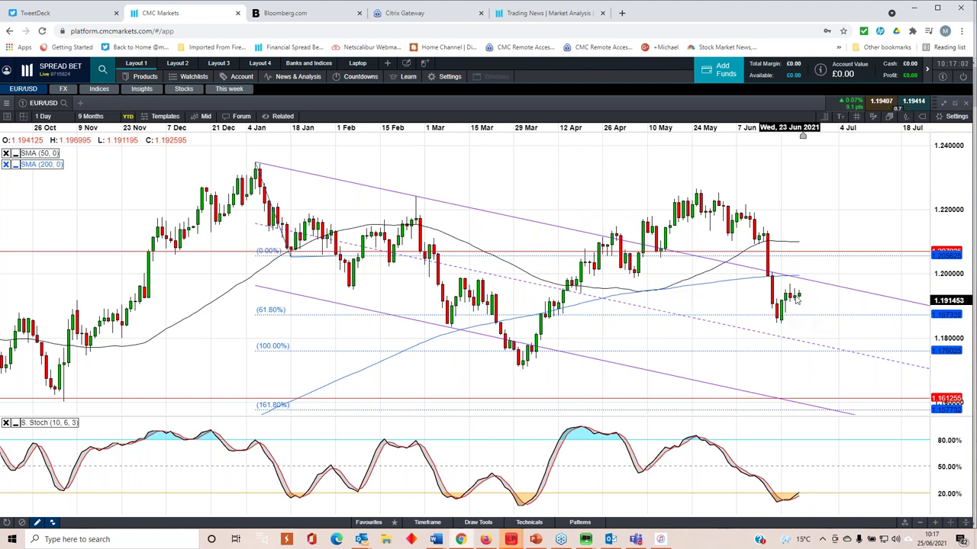
{"action": "left_click", "coordinate": [944, 103]}
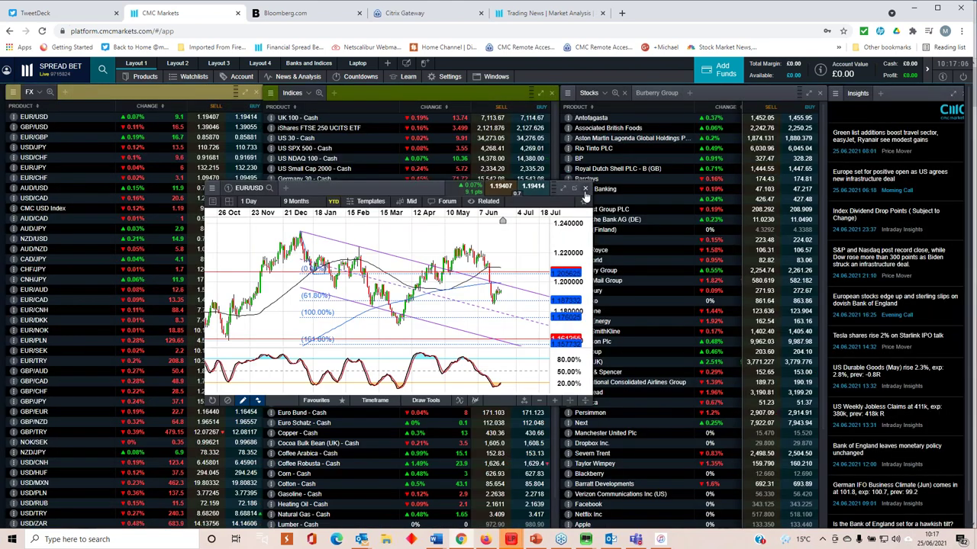
{"action": "left_click", "coordinate": [585, 189]}
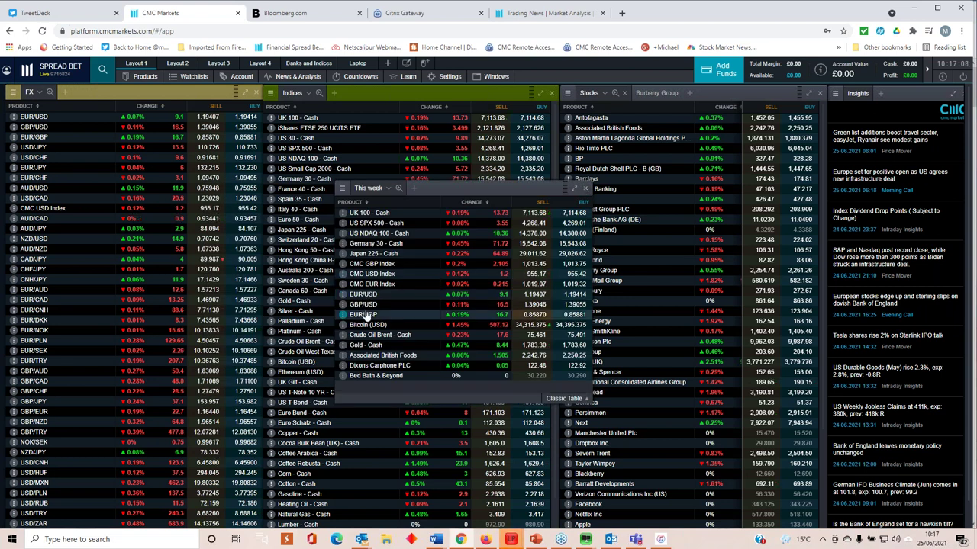
Step: Review the EUR/GBP chart from the This week watchlist at full size, extend its range to 8 months, and close it
{"action": "left_click", "coordinate": [366, 315]}
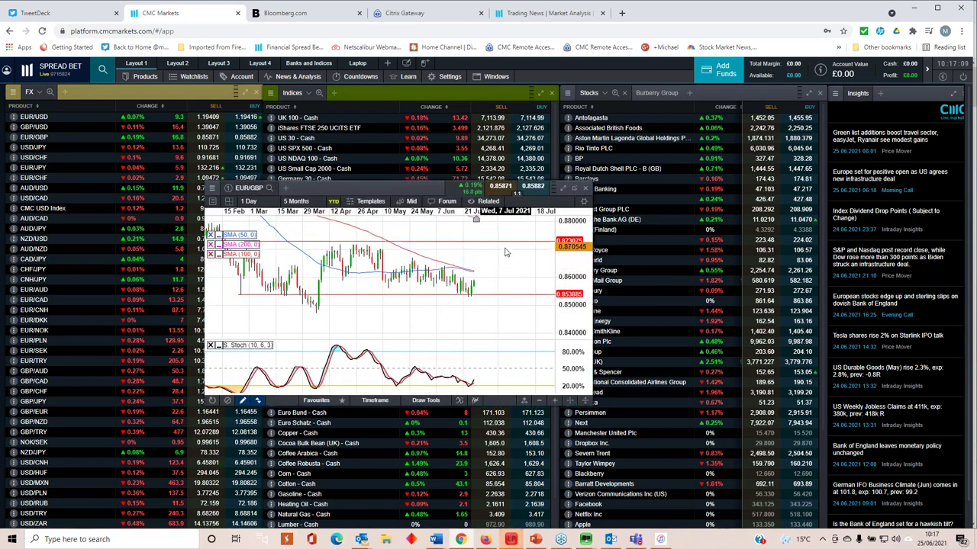
{"action": "left_click", "coordinate": [563, 188]}
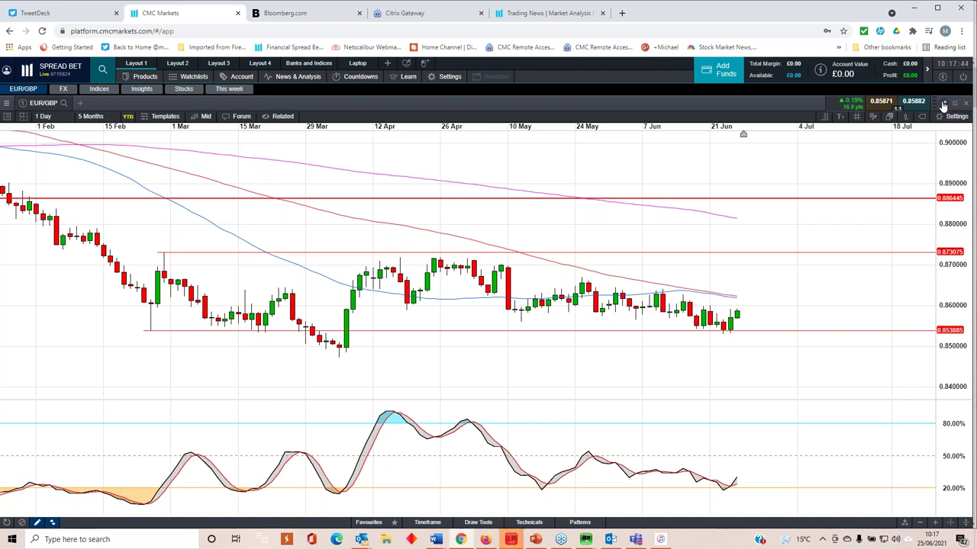
{"action": "left_click", "coordinate": [954, 102]}
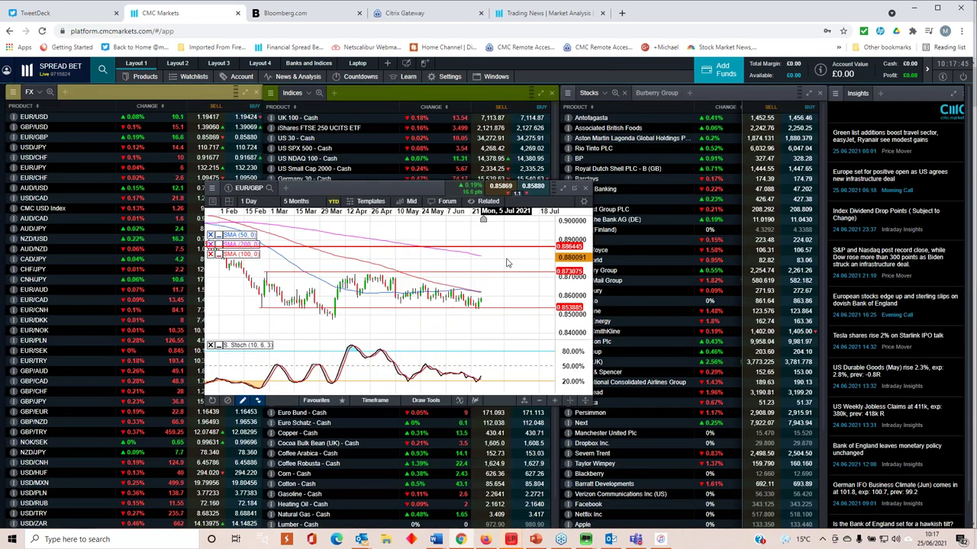
{"action": "scroll", "coordinate": [508, 263], "scroll_direction": "down", "scroll_amount": 3}
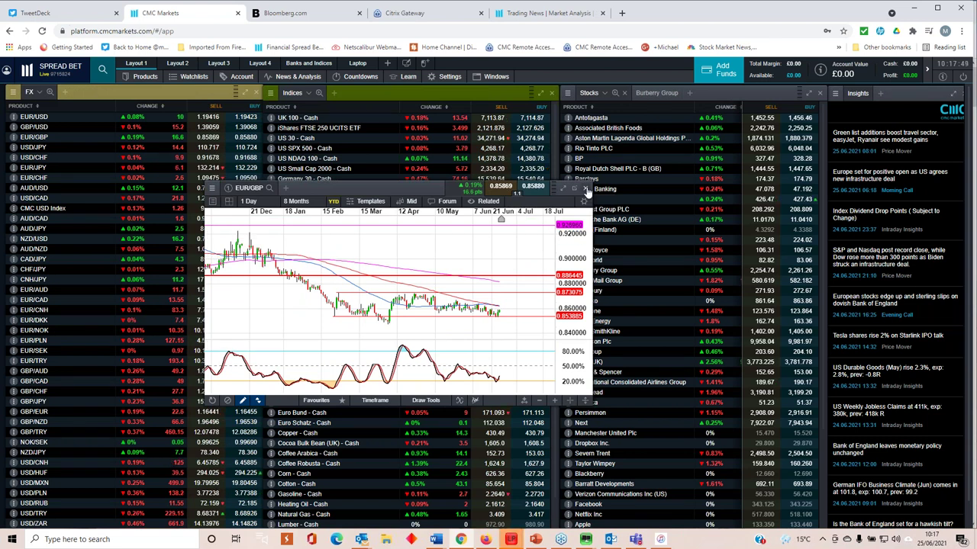
{"action": "left_click", "coordinate": [586, 189]}
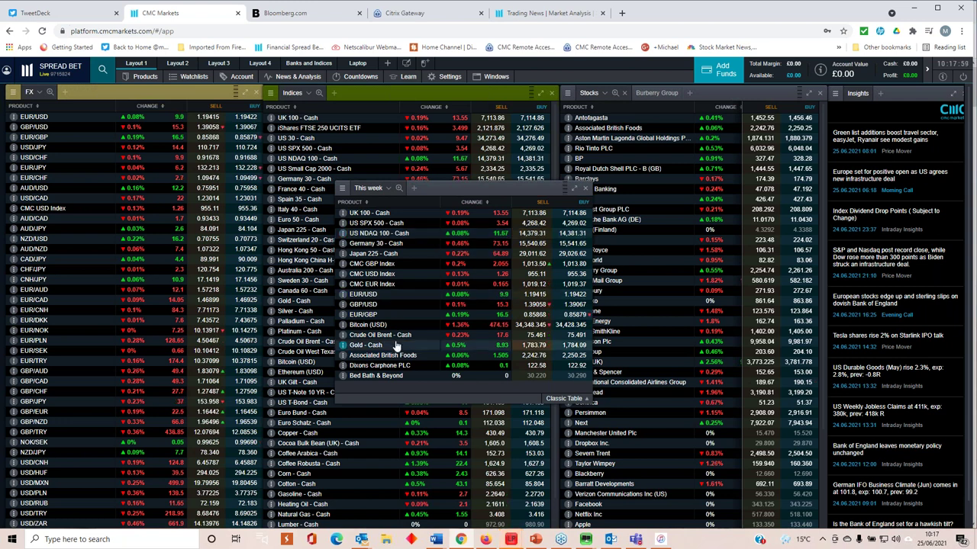
Step: Display the Crude Oil Brent - Cash chart from the This week watchlist at full size and extend its range to 9 months
{"action": "left_click_drag", "start_coordinate": [453, 189], "coordinate": [493, 184]}
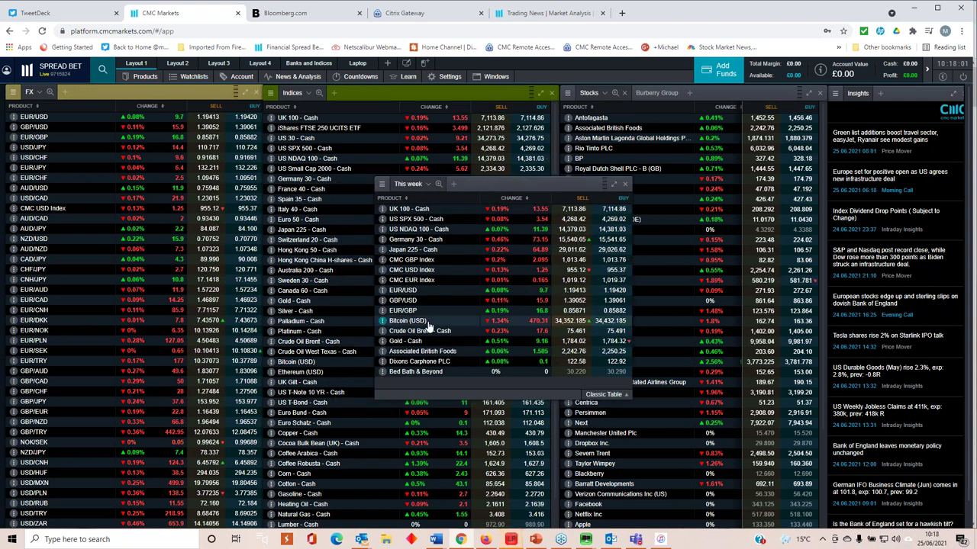
{"action": "left_click", "coordinate": [428, 336]}
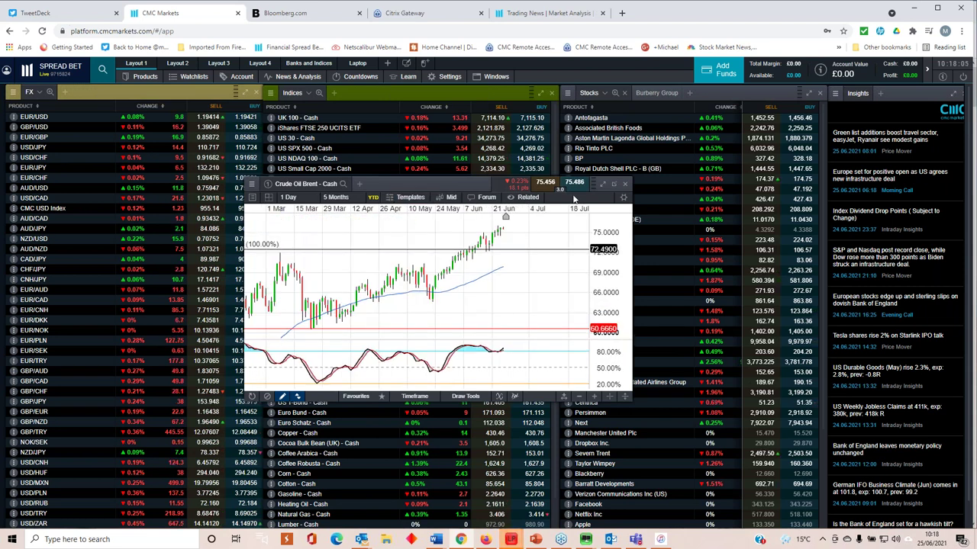
{"action": "left_click", "coordinate": [603, 183]}
{"action": "scroll", "coordinate": [690, 221], "scroll_direction": "down", "scroll_amount": 3}
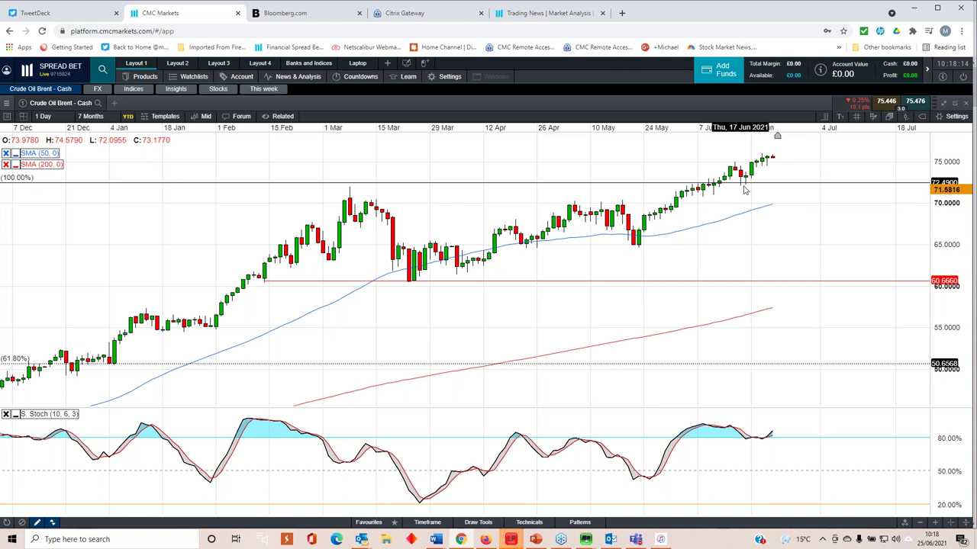
{"action": "scroll", "coordinate": [756, 191], "scroll_direction": "down", "scroll_amount": 1}
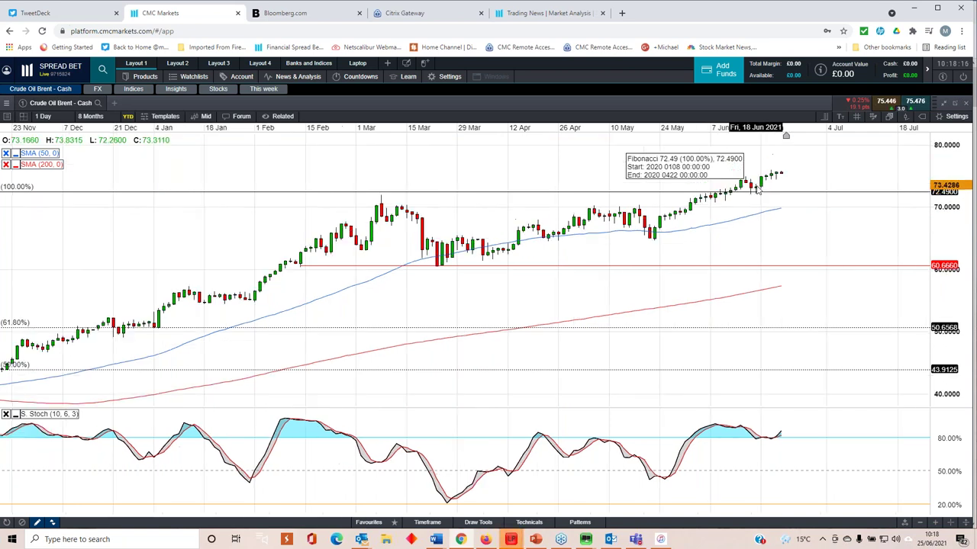
{"action": "scroll", "coordinate": [756, 191], "scroll_direction": "down", "scroll_amount": 1}
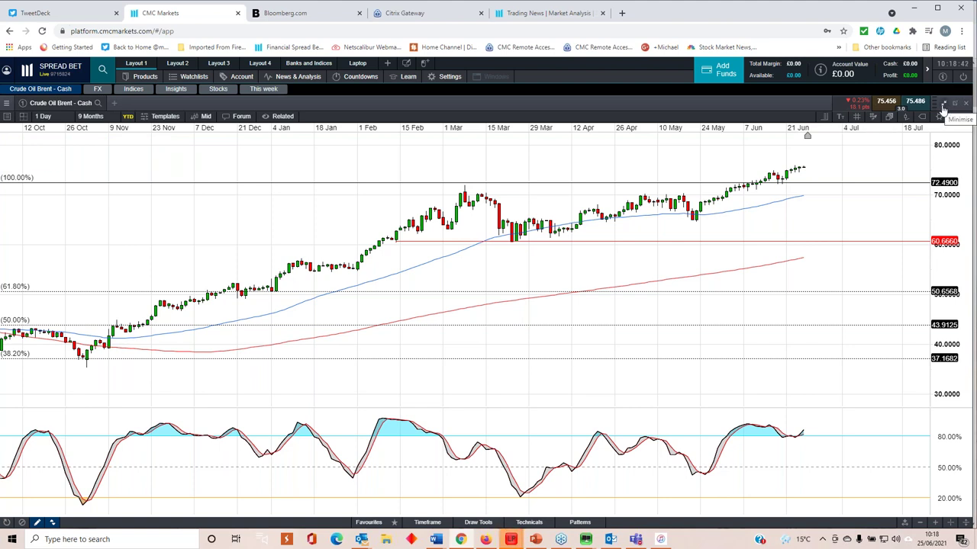
Step: Return the Crude Oil Brent chart to its small window, shorten its range to 5 months, and close it
{"action": "left_click", "coordinate": [943, 105]}
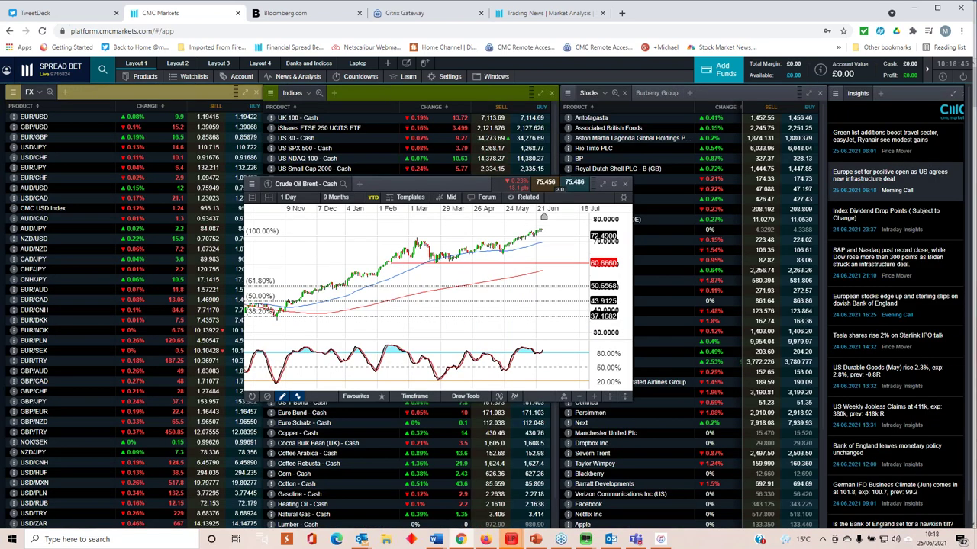
{"action": "scroll", "coordinate": [460, 289], "scroll_direction": "up", "scroll_amount": 3}
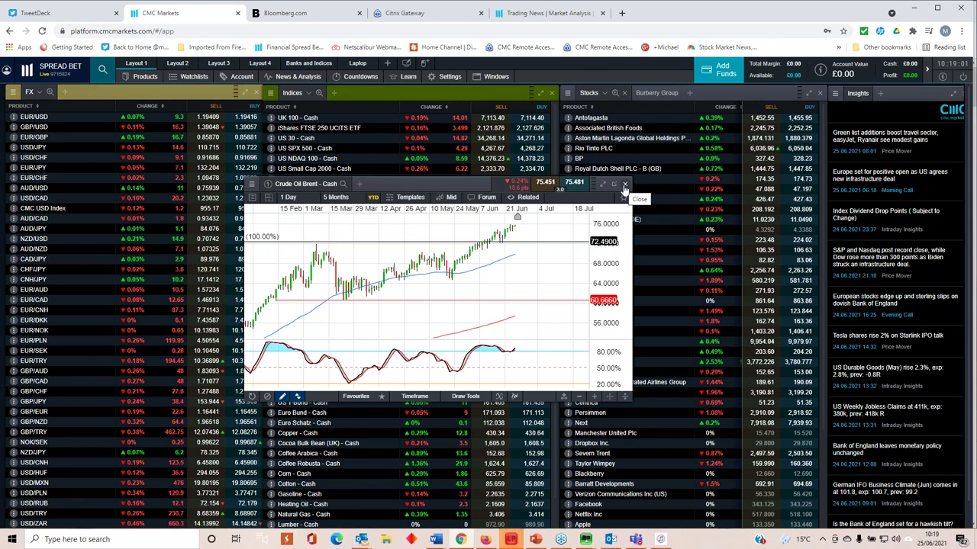
{"action": "left_click", "coordinate": [624, 187]}
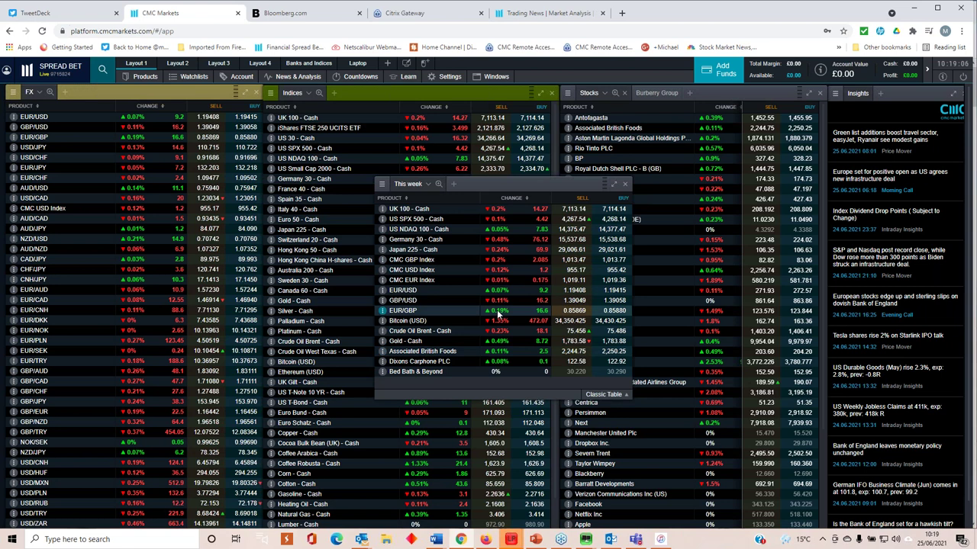
Step: Review the Gold - Cash chart from the This week watchlist at full size over a 6-month range, and close the chart
{"action": "left_click", "coordinate": [418, 341]}
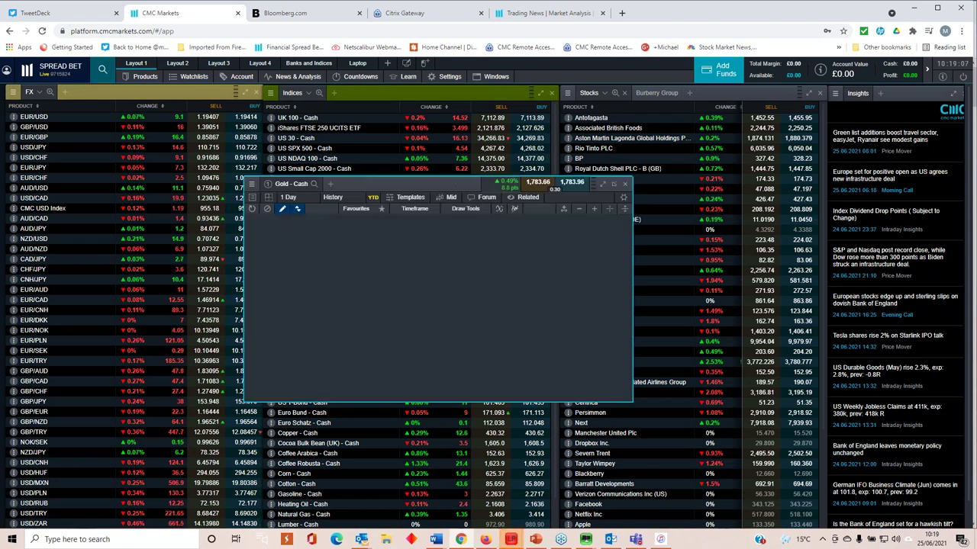
{"action": "left_click", "coordinate": [602, 184]}
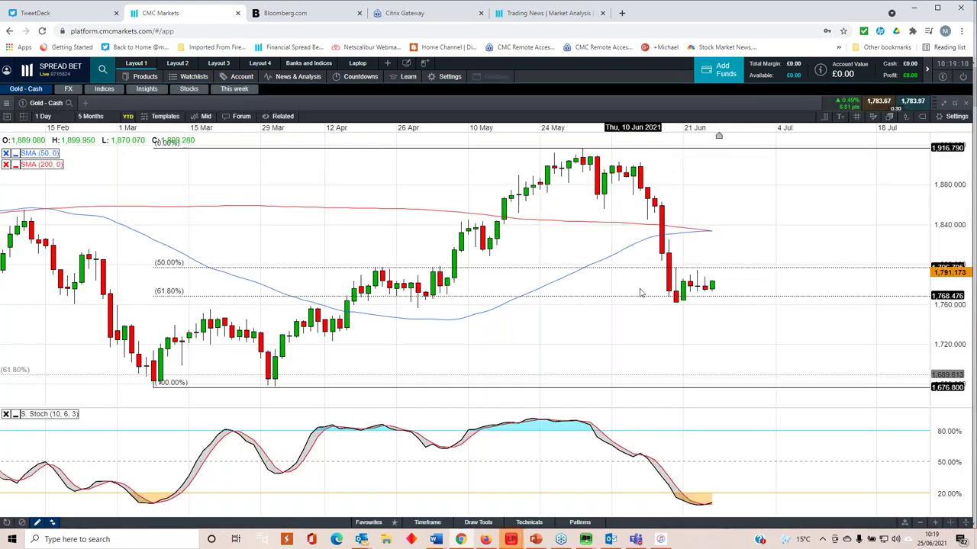
{"action": "scroll", "coordinate": [381, 385], "scroll_direction": "down", "scroll_amount": 1}
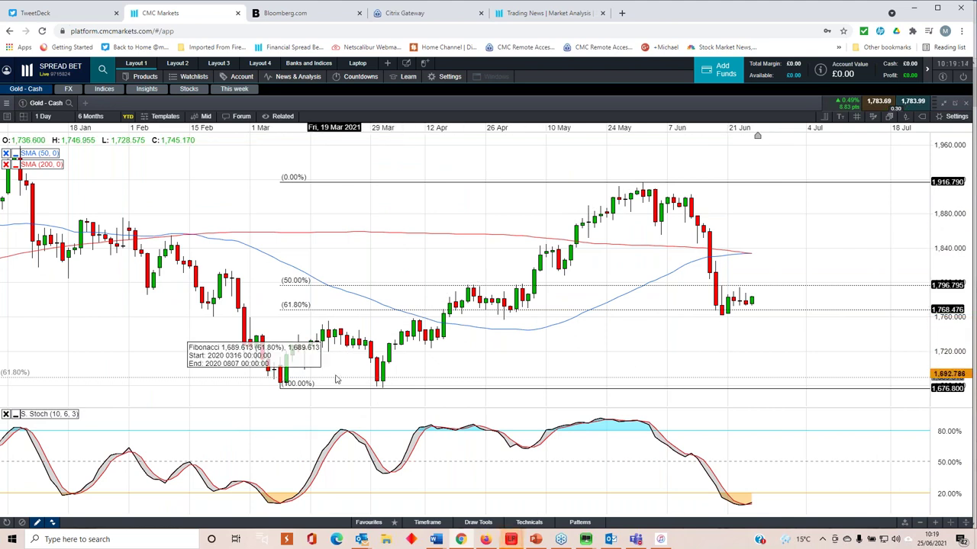
{"action": "left_click", "coordinate": [757, 286]}
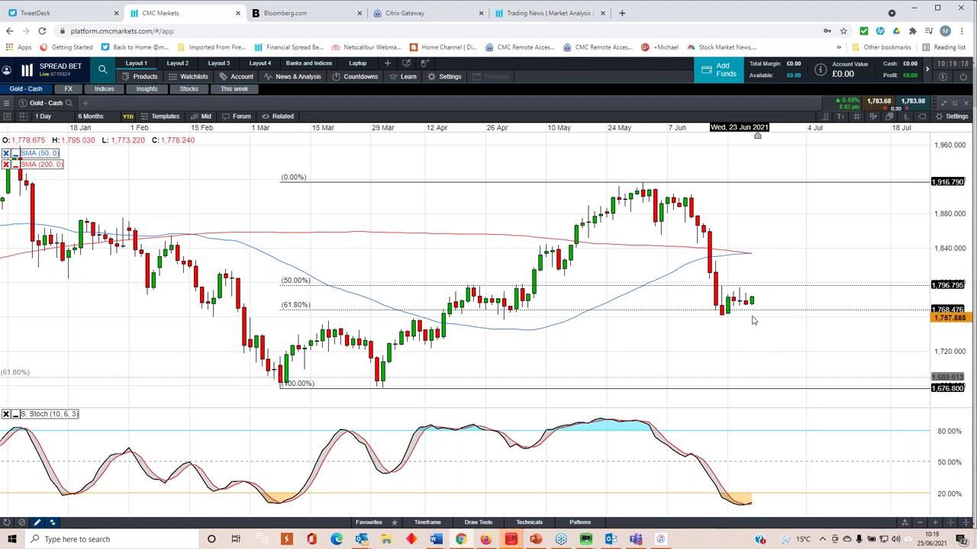
{"action": "left_click", "coordinate": [752, 321]}
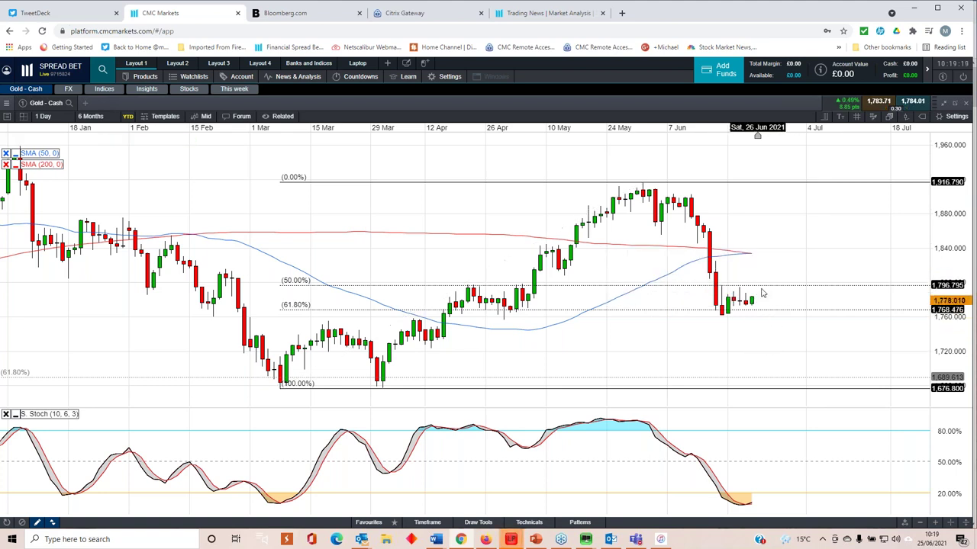
{"action": "left_click", "coordinate": [954, 102]}
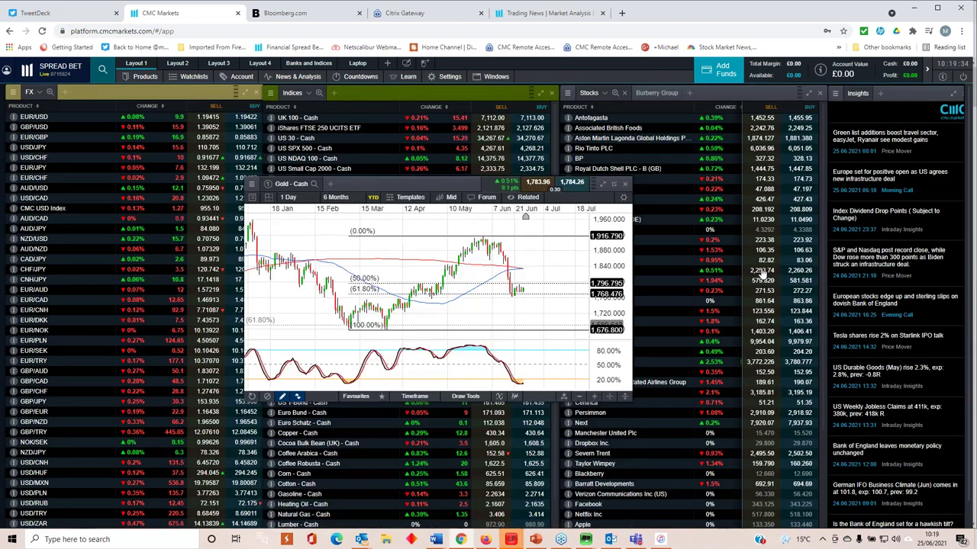
{"action": "left_click", "coordinate": [624, 186]}
Step: Review the Associated British Foods chart from the This week watchlist at full size over an 11-month range, and close it
{"action": "left_click_drag", "start_coordinate": [551, 181], "coordinate": [492, 179]}
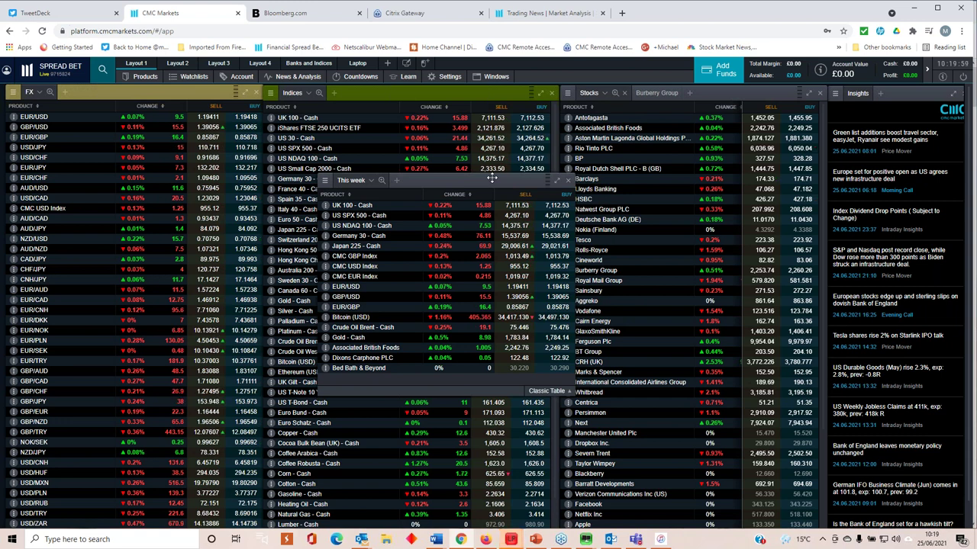
{"action": "left_click", "coordinate": [365, 348]}
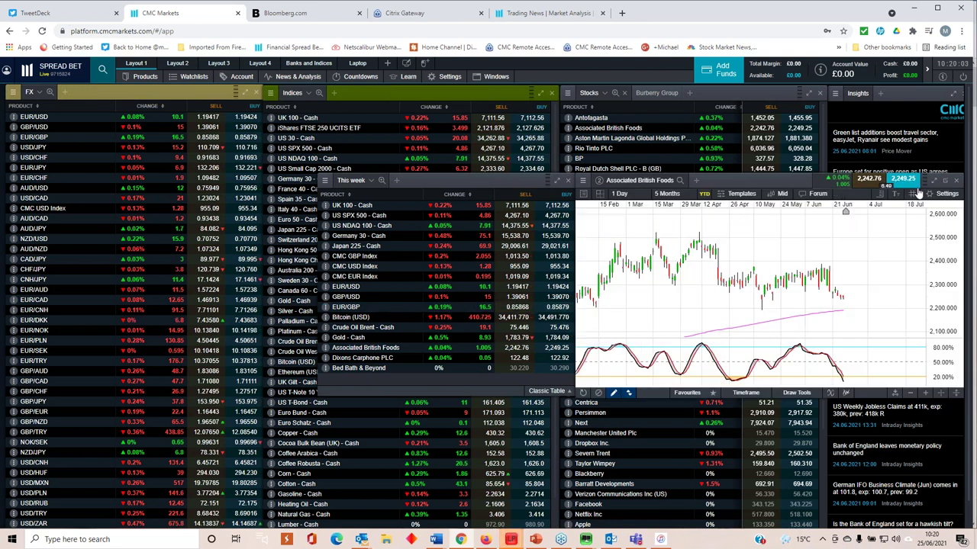
{"action": "left_click", "coordinate": [933, 180]}
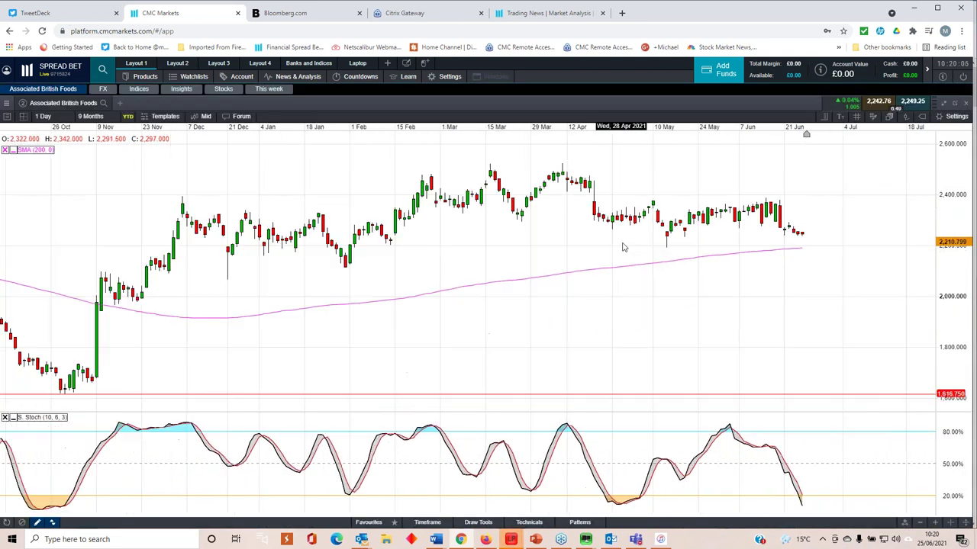
{"action": "scroll", "coordinate": [623, 247], "scroll_direction": "down", "scroll_amount": 2}
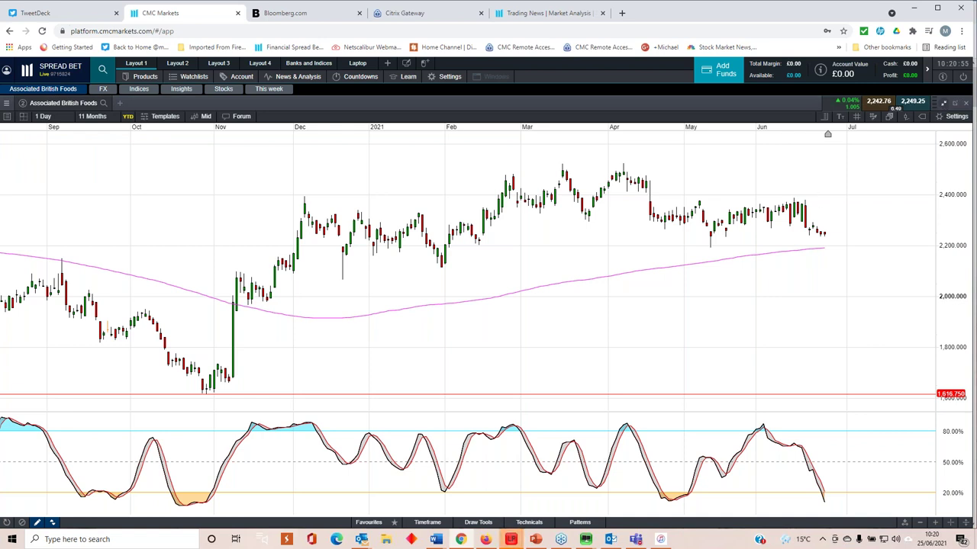
{"action": "left_click", "coordinate": [943, 102]}
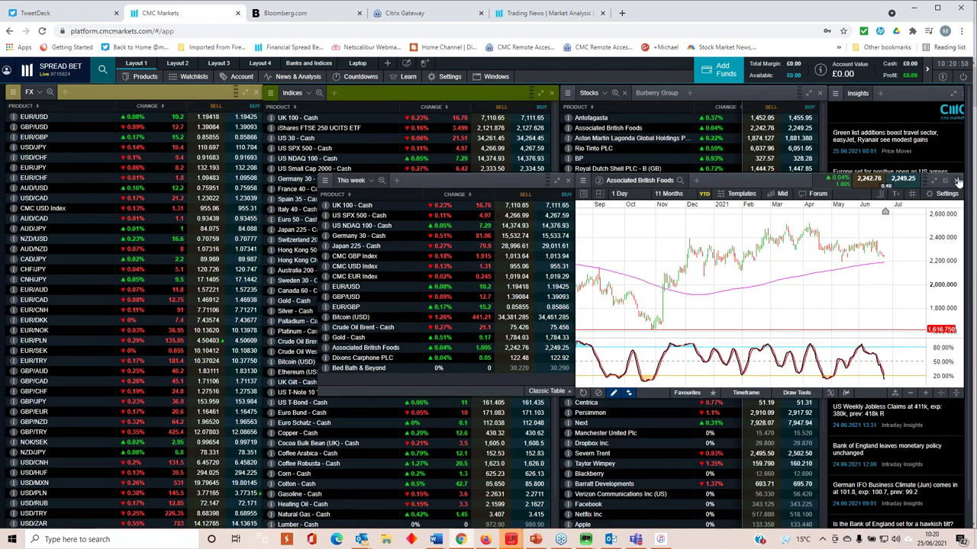
{"action": "left_click", "coordinate": [955, 181]}
Step: Display the Dixons Carphone PLC chart from the This week watchlist at full size and extend its range to 2 years
{"action": "left_click", "coordinate": [370, 360]}
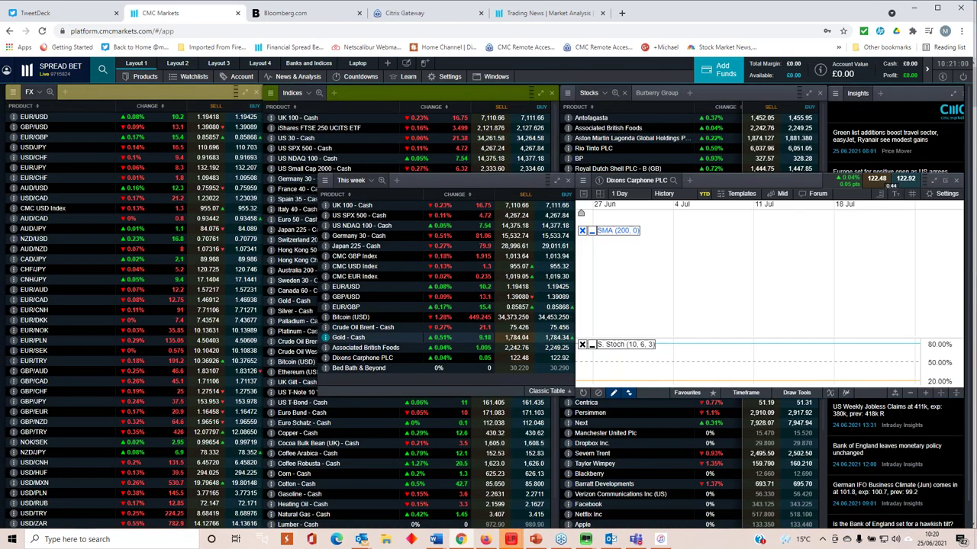
{"action": "left_click", "coordinate": [933, 181]}
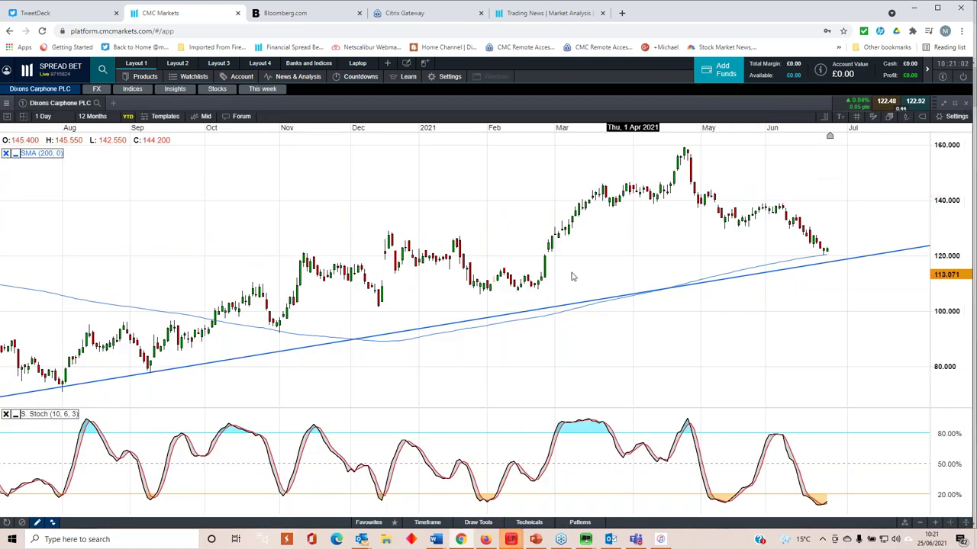
{"action": "scroll", "coordinate": [571, 275], "scroll_direction": "down", "scroll_amount": 5}
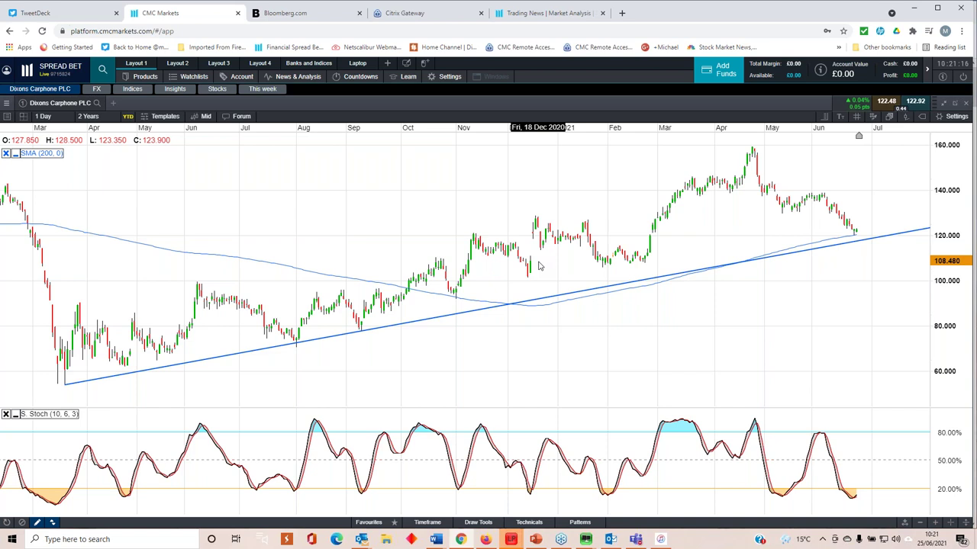
Step: Check the News page on the CMC Markets website and return to the Dixons Carphone PLC chart on the trading platform
{"action": "left_click", "coordinate": [552, 13]}
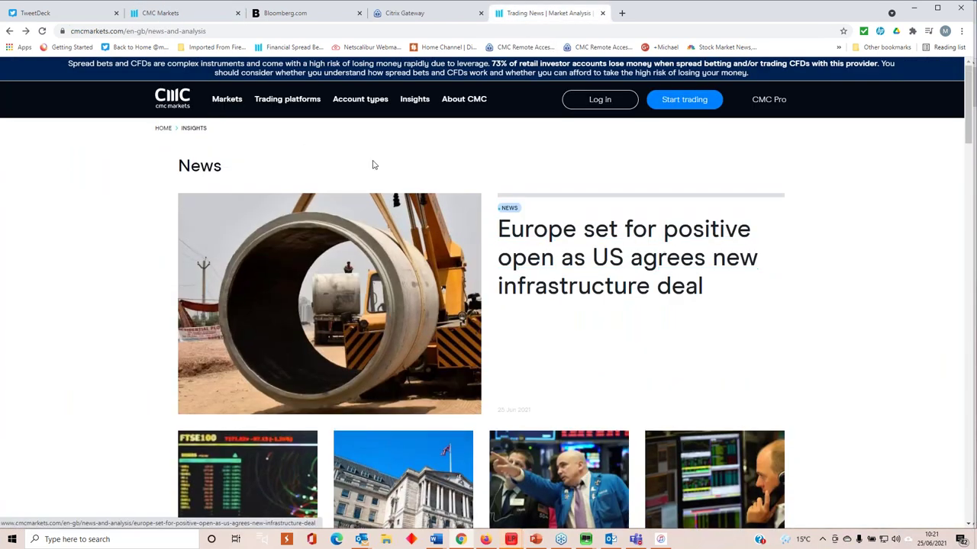
{"action": "mouse_move", "coordinate": [360, 99]}
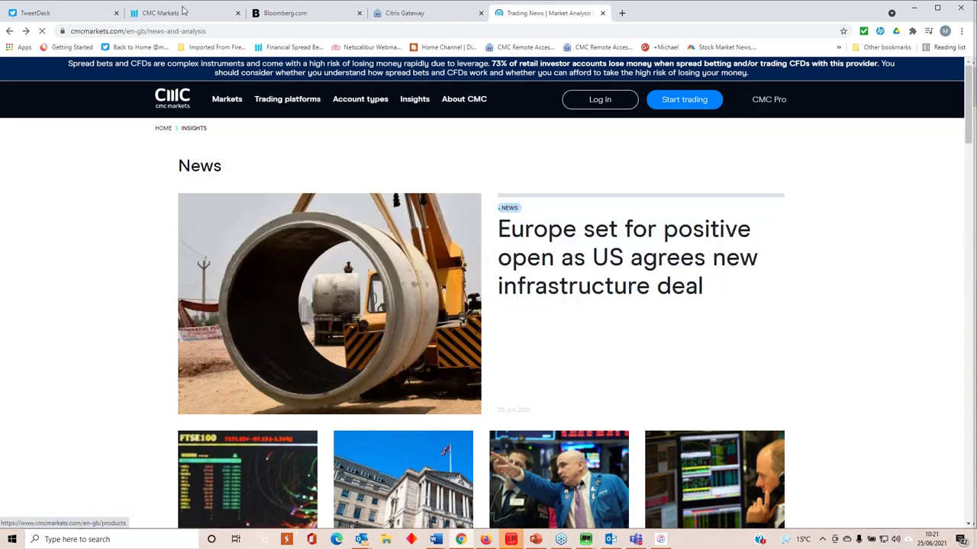
{"action": "left_click", "coordinate": [168, 16]}
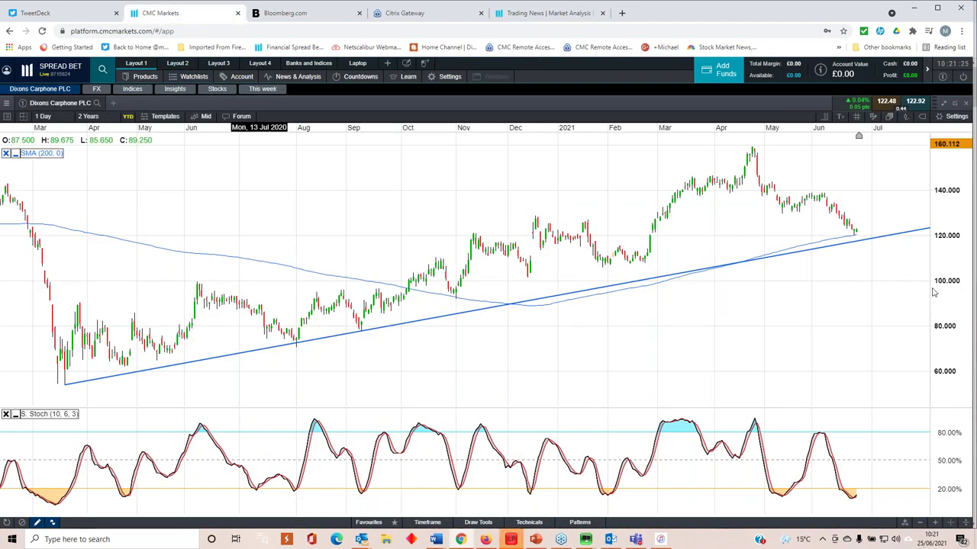
Step: Close the Dixons Carphone PLC chart, and review the Bed Bath & Beyond chart from the This week watchlist at full size over a 10-month range
{"action": "left_click", "coordinate": [944, 104]}
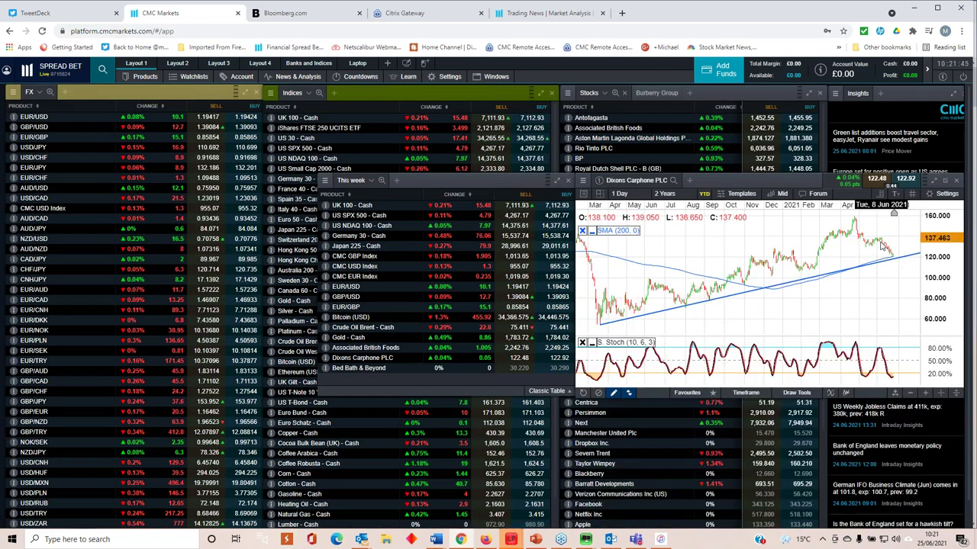
{"action": "left_click", "coordinate": [956, 182]}
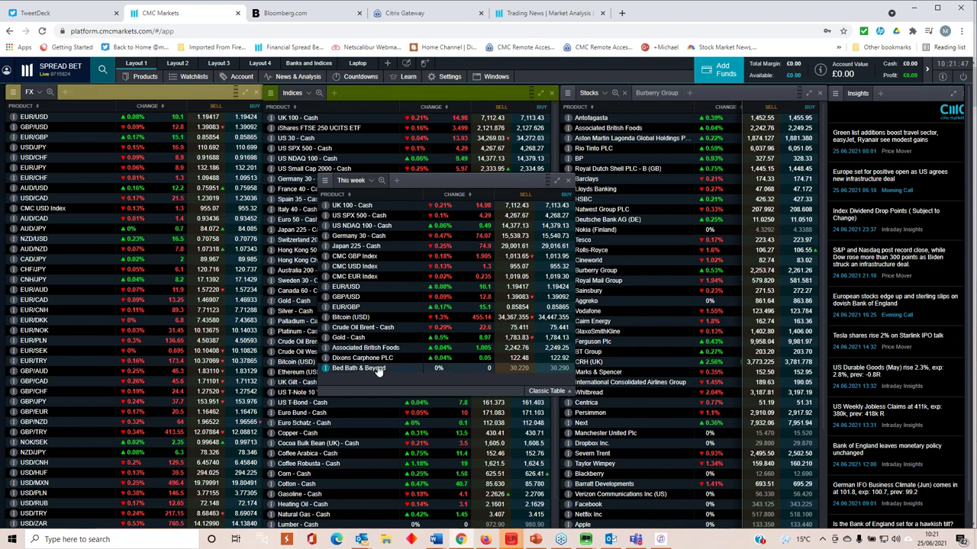
{"action": "left_click", "coordinate": [374, 369]}
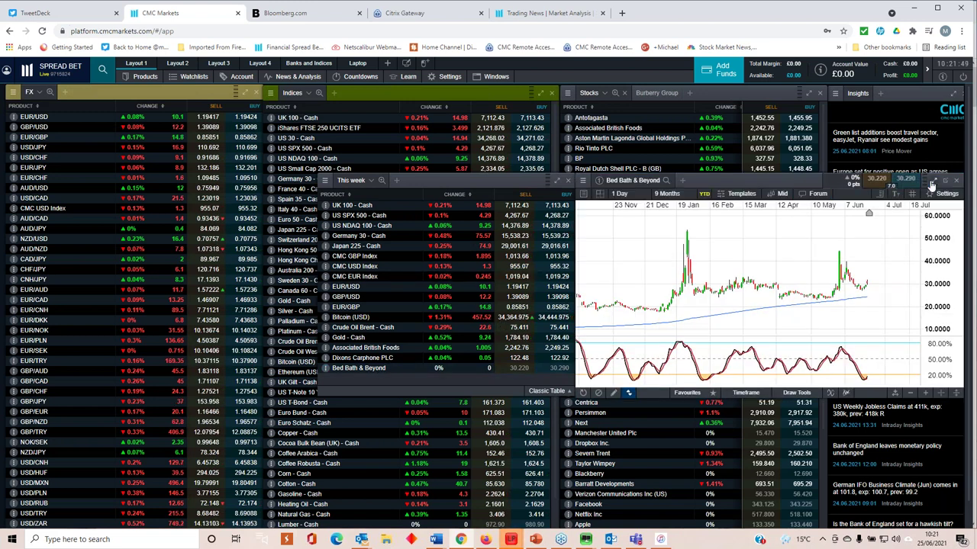
{"action": "double_click", "coordinate": [578, 292]}
{"action": "scroll", "coordinate": [569, 290], "scroll_direction": "down", "scroll_amount": 1}
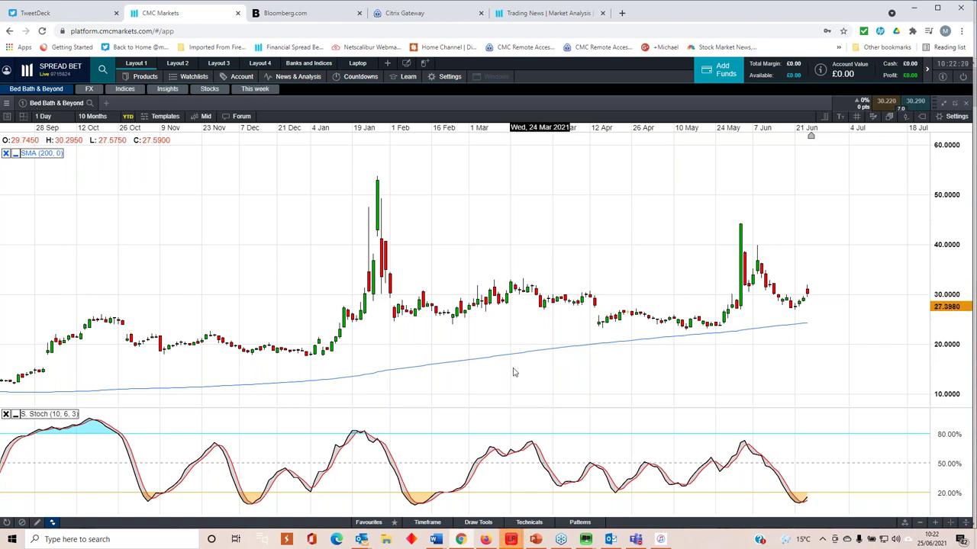
{"action": "left_click", "coordinate": [946, 107]}
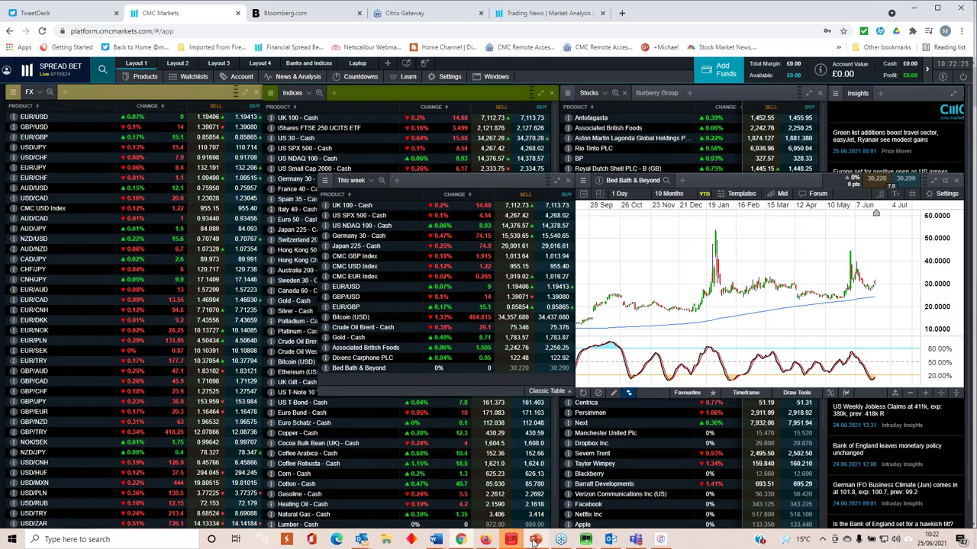
Step: Switch to the Weekly Update slides presentation in PowerPoint and start its slide show from the first slide
{"action": "left_click", "coordinate": [534, 541]}
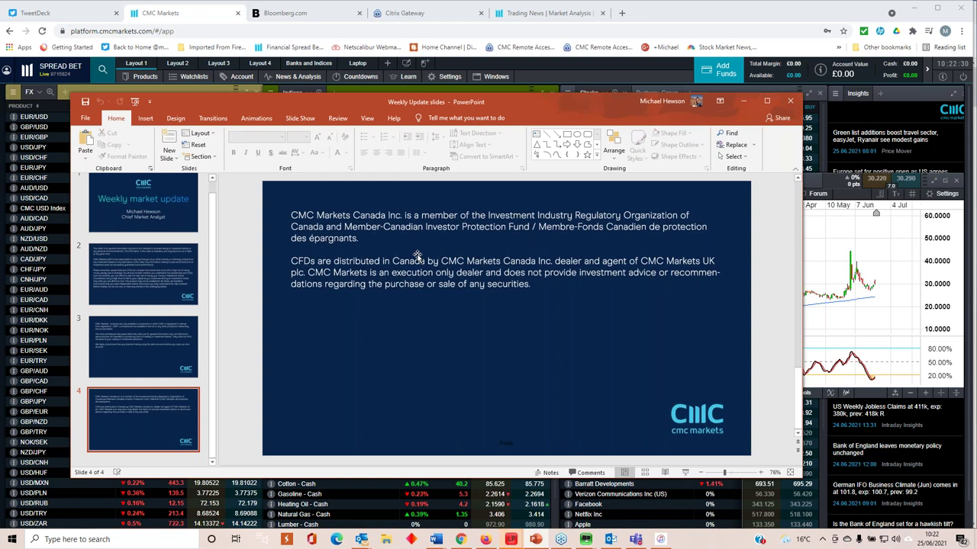
{"action": "left_click", "coordinate": [418, 257]}
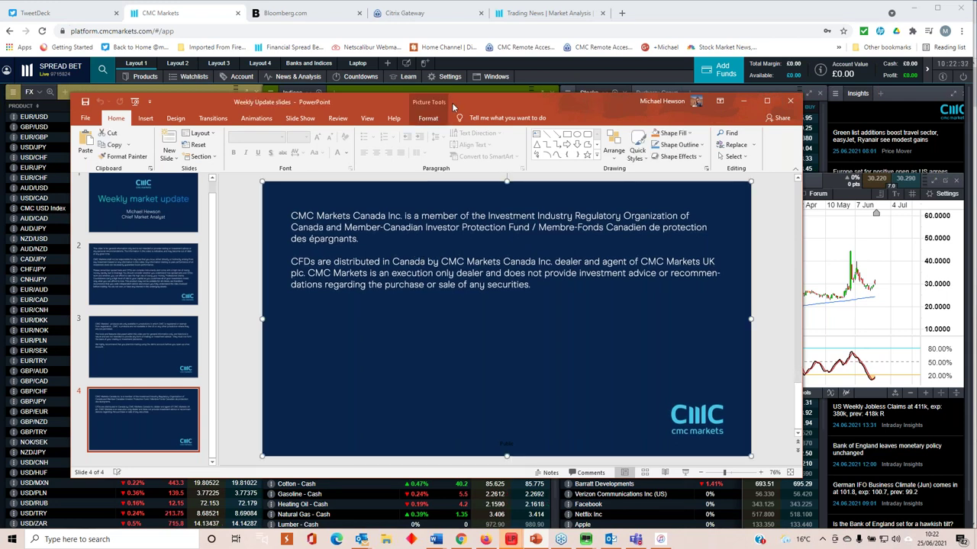
{"action": "key", "text": "F5"}
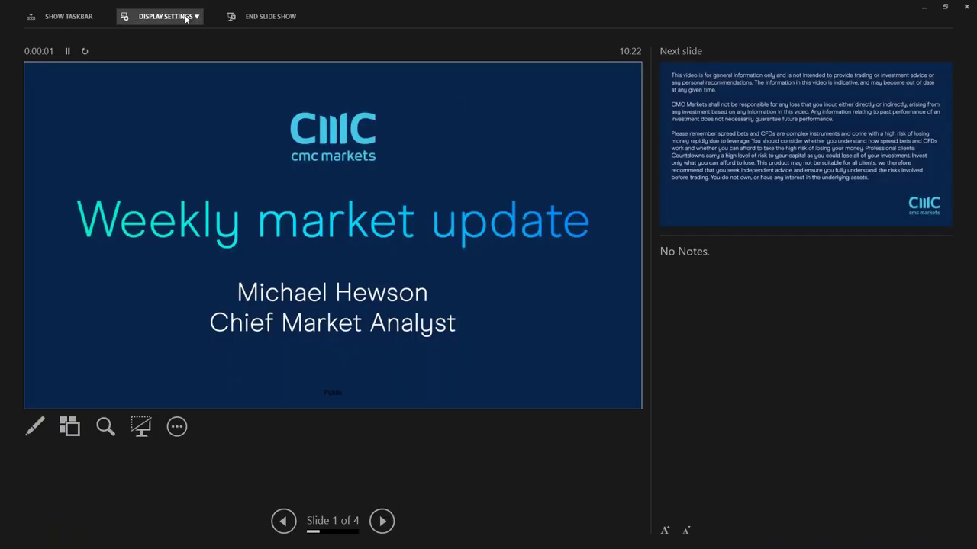